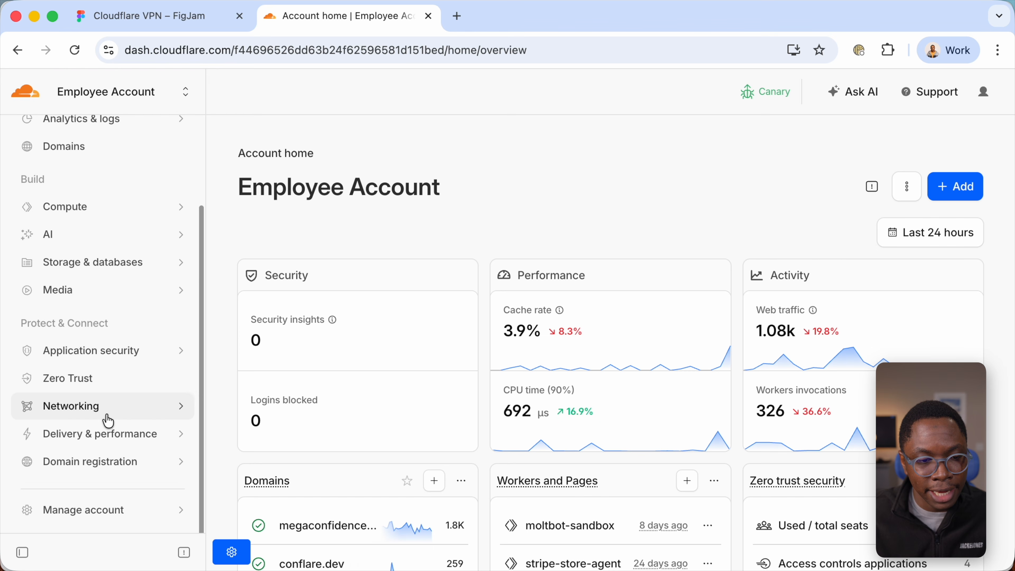
# - Open the networks overview in Zero Trust and start adding a new cloudflared tunnel
pyautogui.click(79, 385)
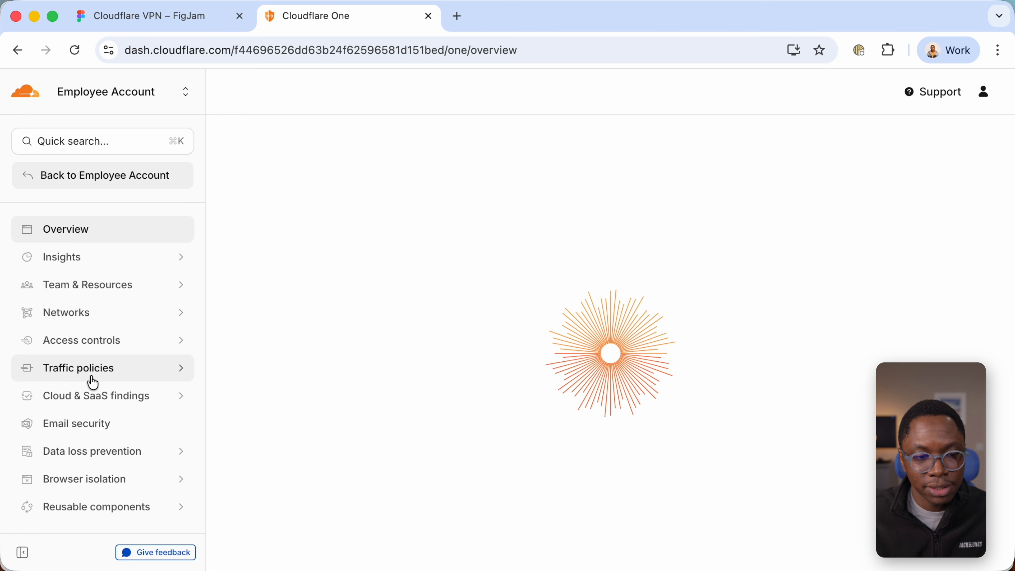
pyautogui.click(73, 318)
pyautogui.click(76, 350)
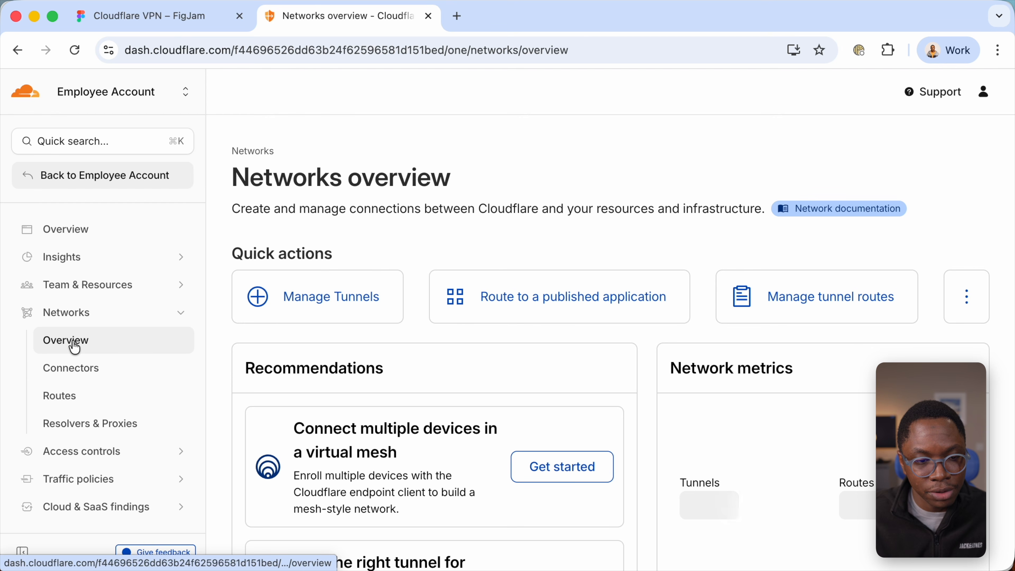
pyautogui.click(325, 305)
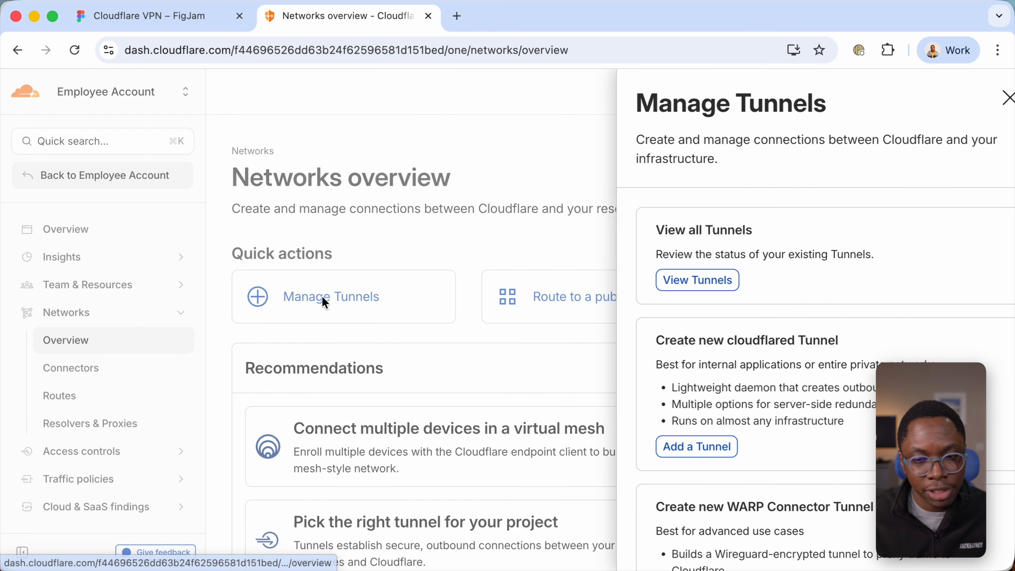
pyautogui.click(693, 451)
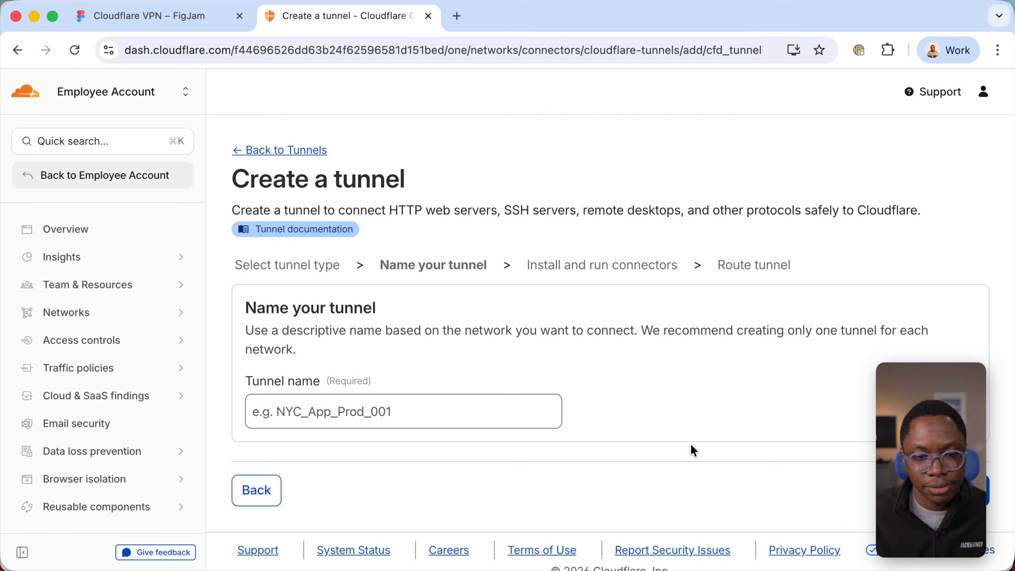
# - Name the tunnel home-server and create it
pyautogui.click(428, 409)
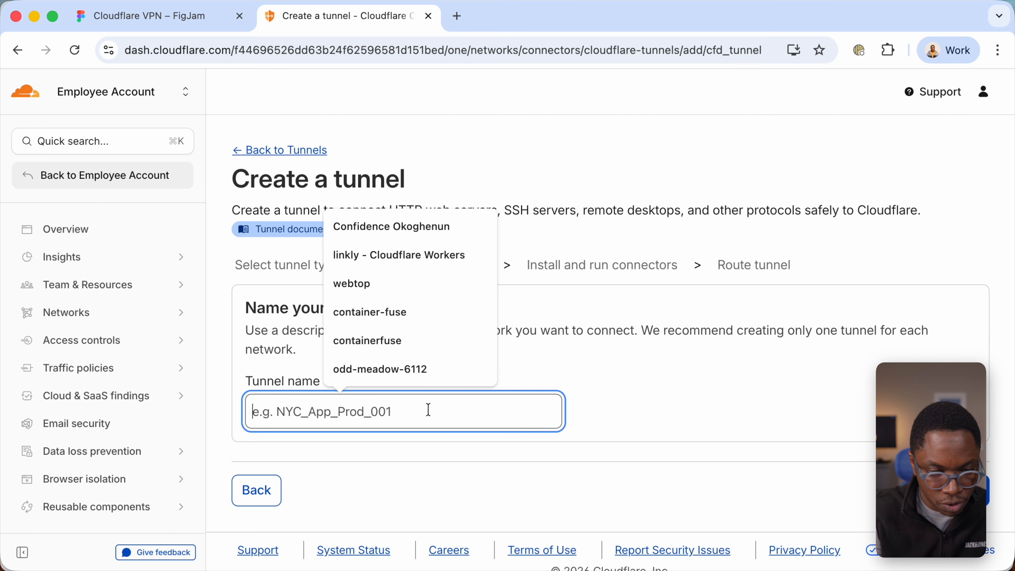
pyautogui.write('home-ser')
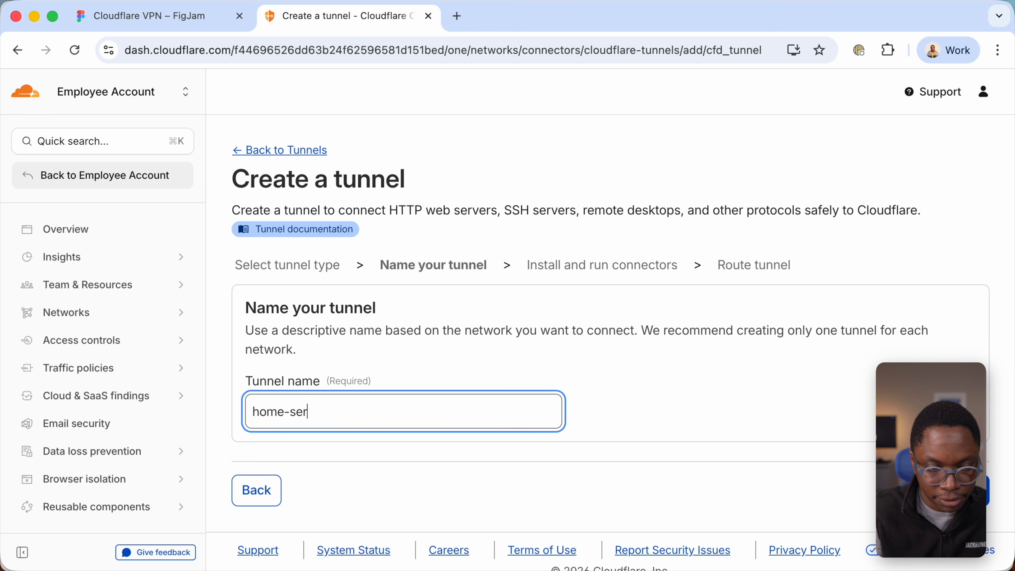
pyautogui.write('ver')
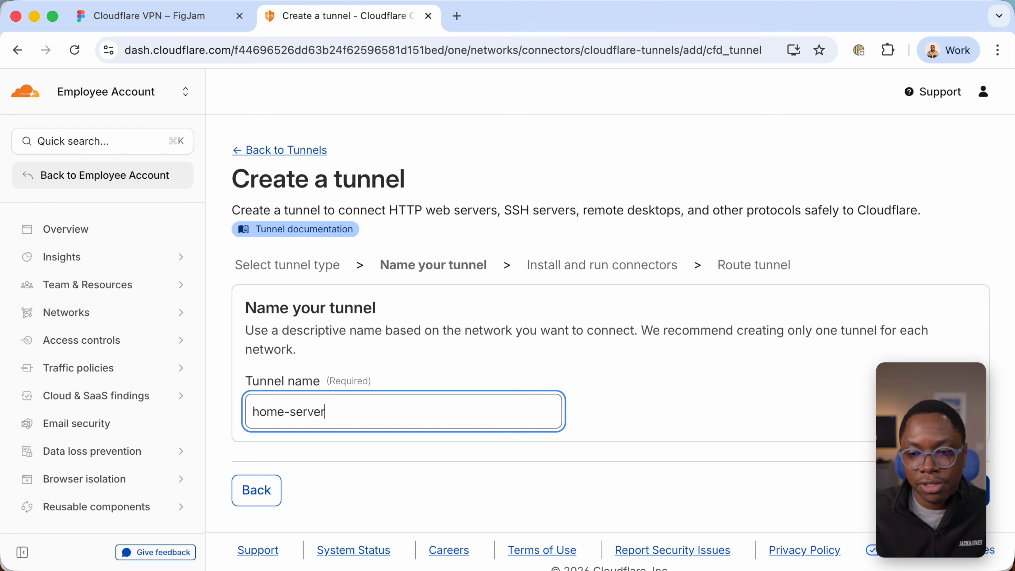
pyautogui.press('Return')
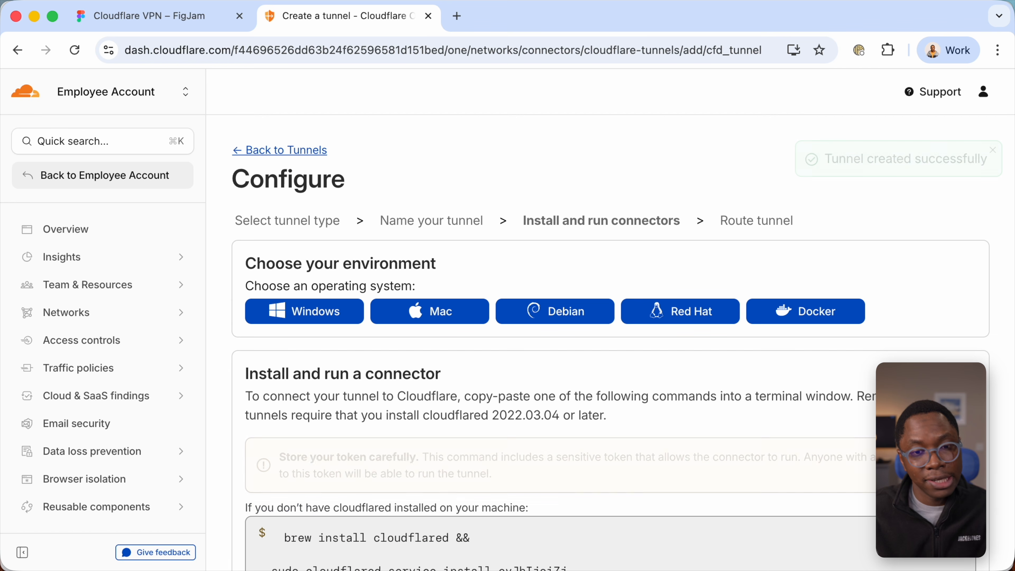
# - Choose Docker as the connector environment and copy its cloudflared run command
pyautogui.scroll(-3, 668, 358)
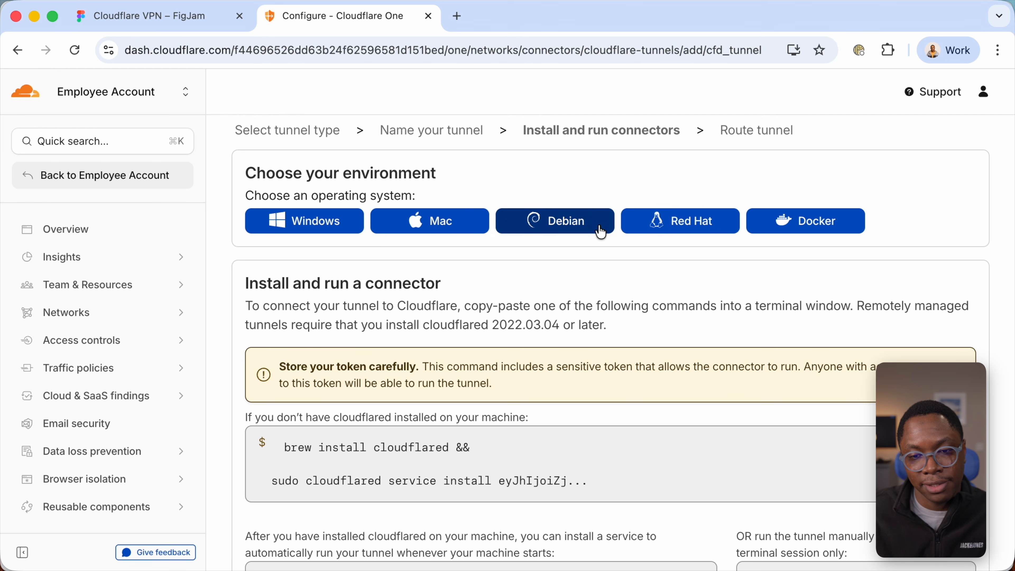
pyautogui.click(797, 232)
pyautogui.scroll(-2, 625, 370)
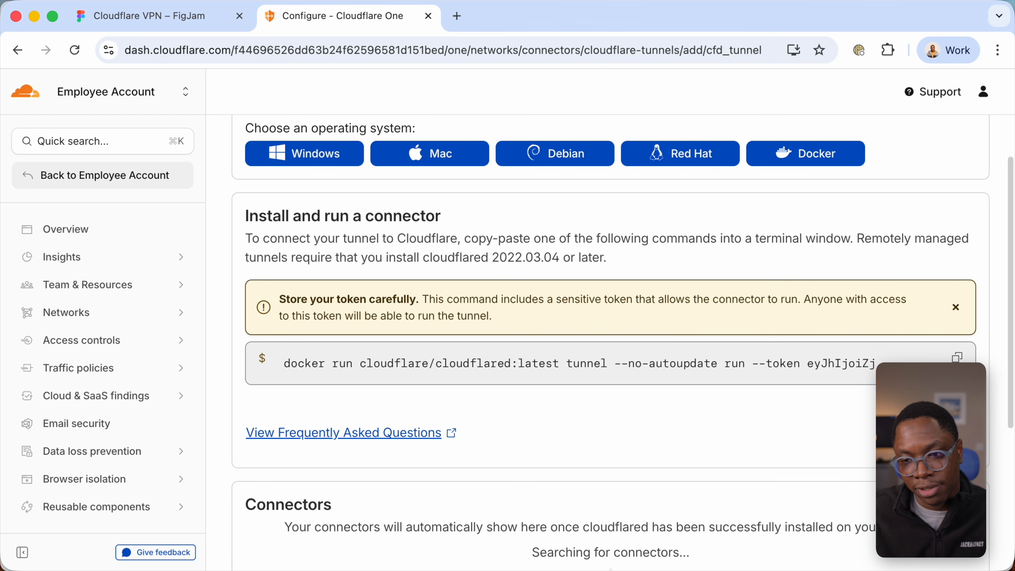
pyautogui.click(956, 357)
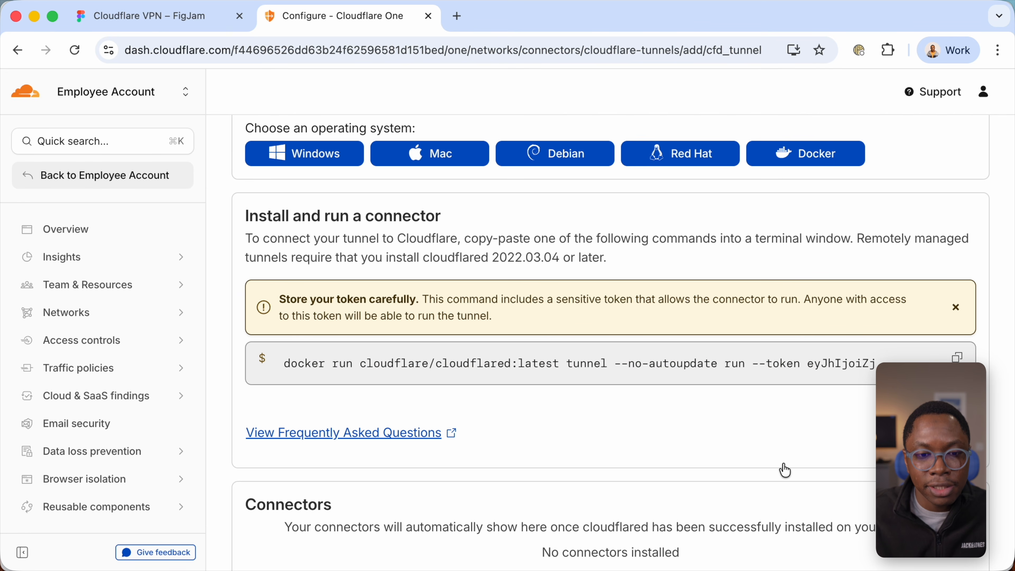
# - Switch to the terminal and run the copied Docker cloudflared command containing the tunnel token
pyautogui.press('super+Tab')
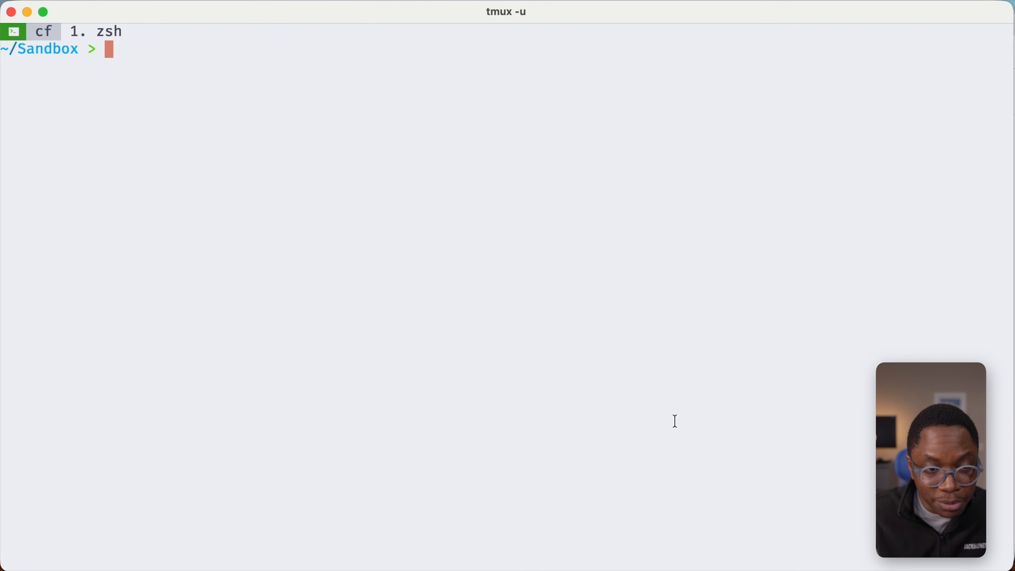
pyautogui.press('super+v')
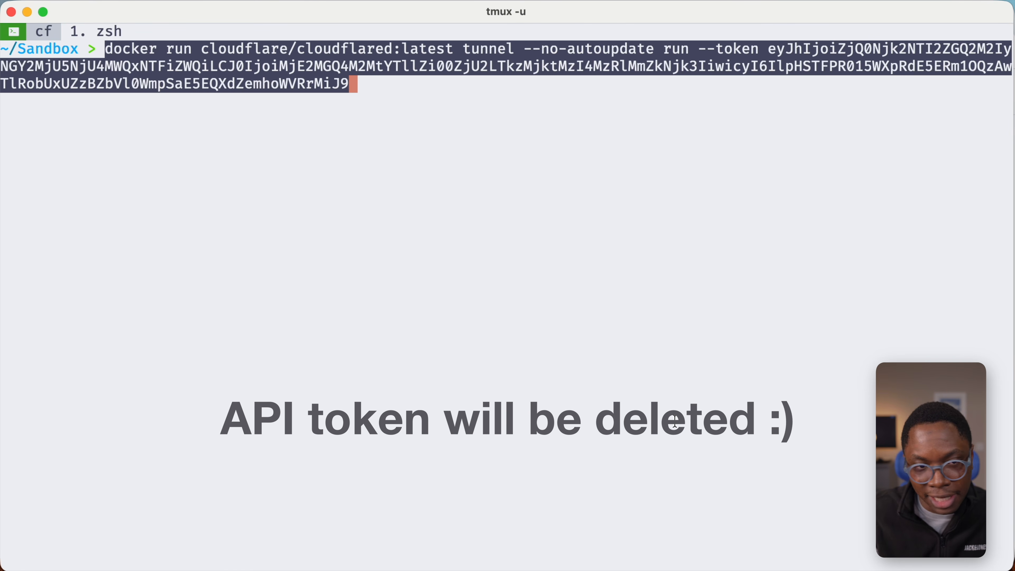
pyautogui.press('Return')
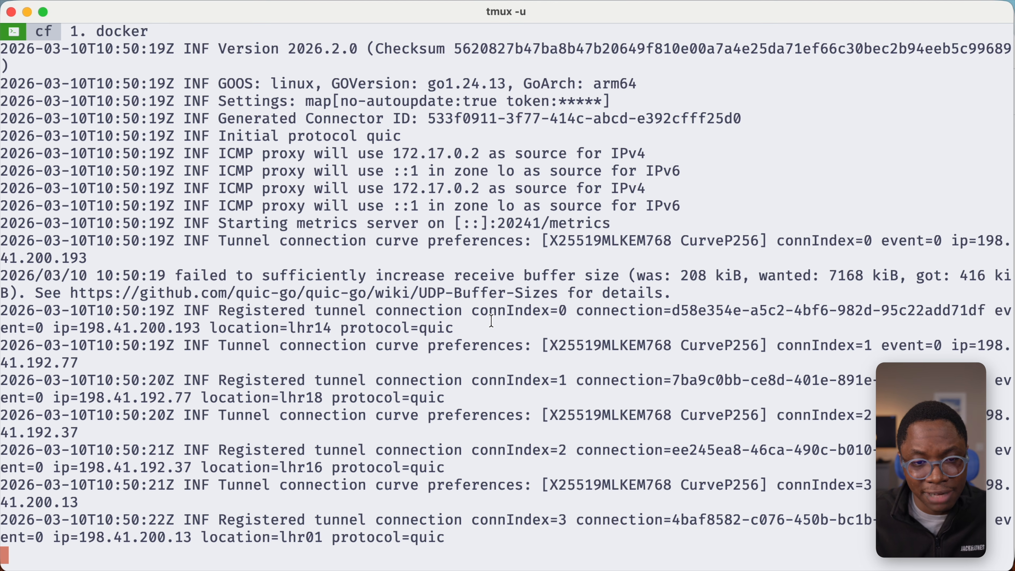
# - Return to the tunnel setup in the browser, check the connector's status and continue to traffic routing
pyautogui.press('super+Tab')
pyautogui.scroll(-5, 605, 389)
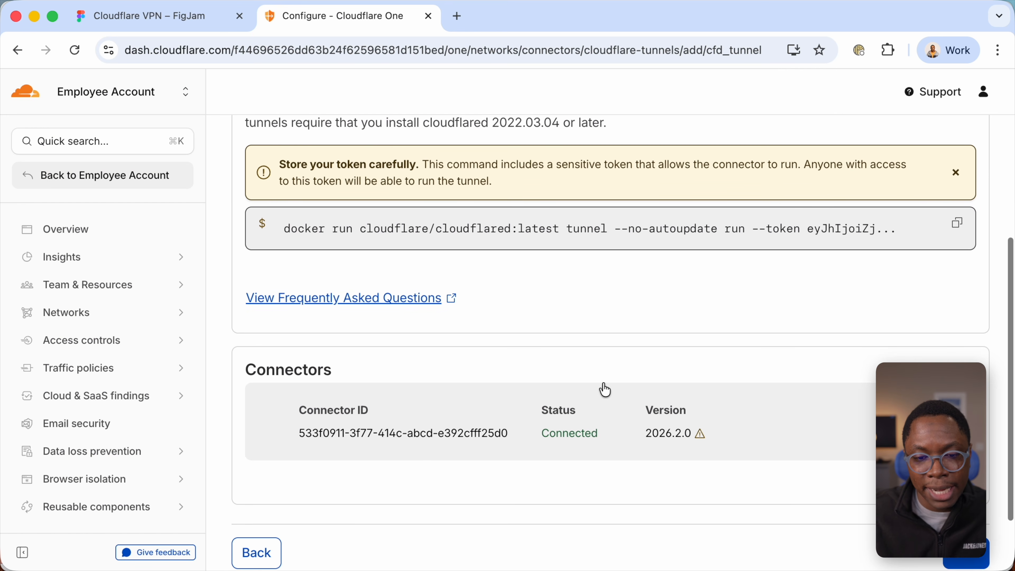
pyautogui.doubleClick(558, 417)
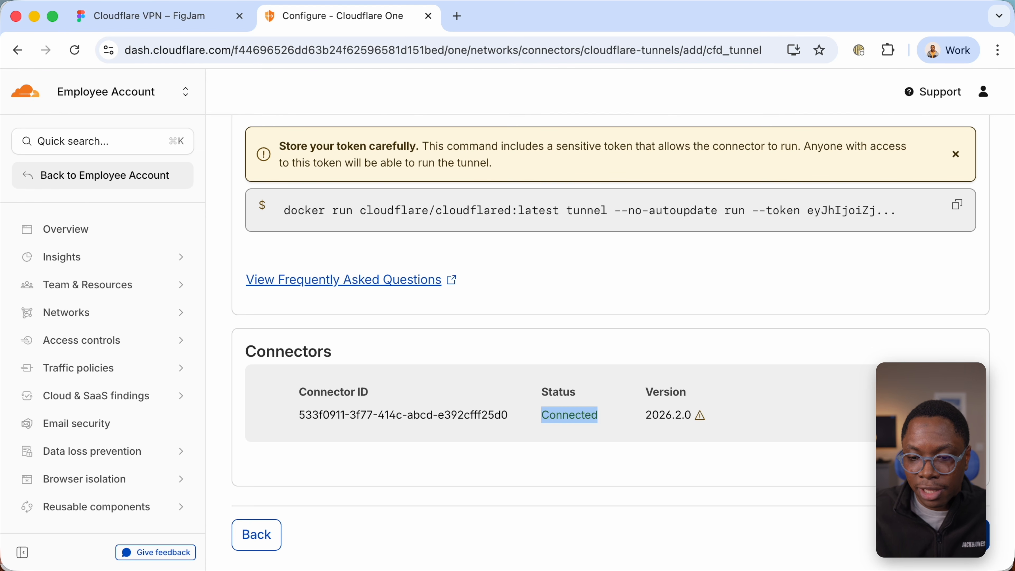
pyautogui.click(964, 535)
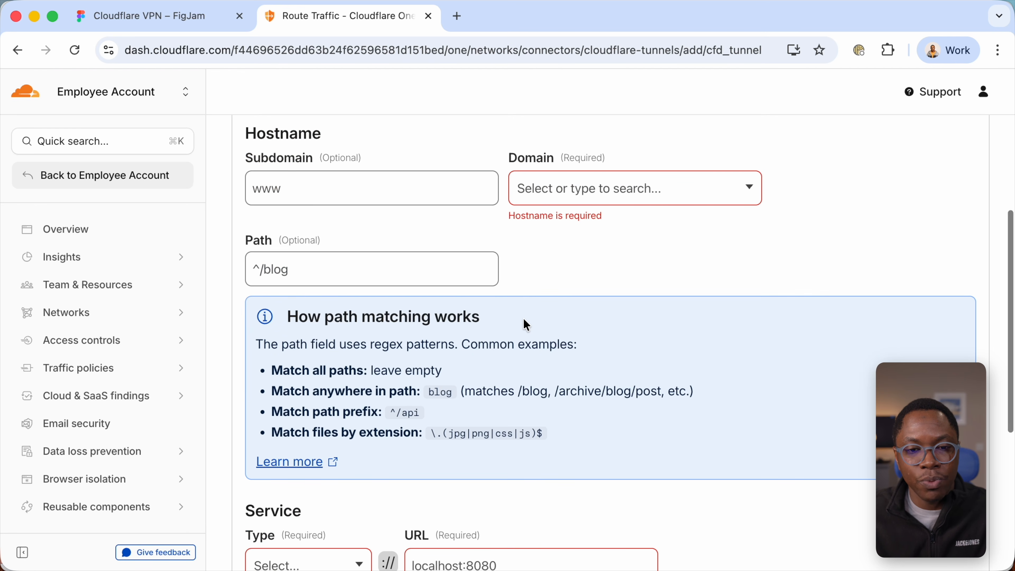
# - Set up a CIDR route for home-server with the range 10.10.10.0/24 and the description home-network
pyautogui.scroll(8, 526, 324)
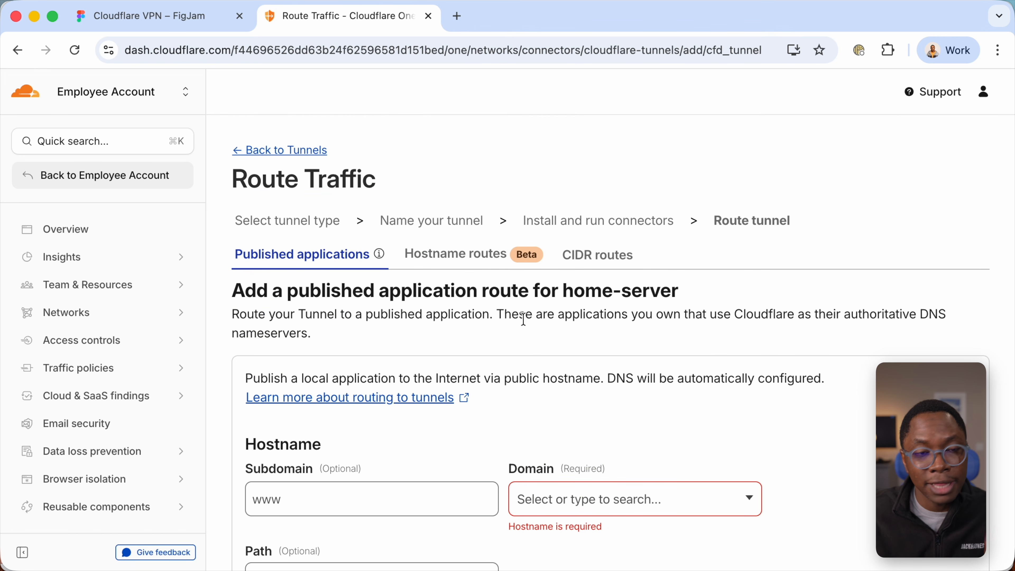
pyautogui.click(594, 263)
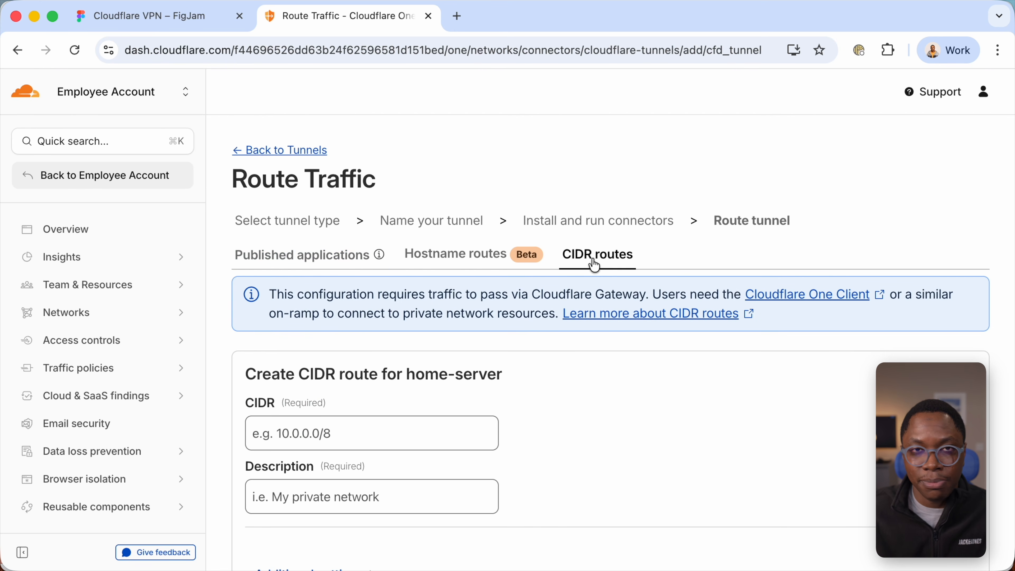
pyautogui.scroll(-1, 433, 383)
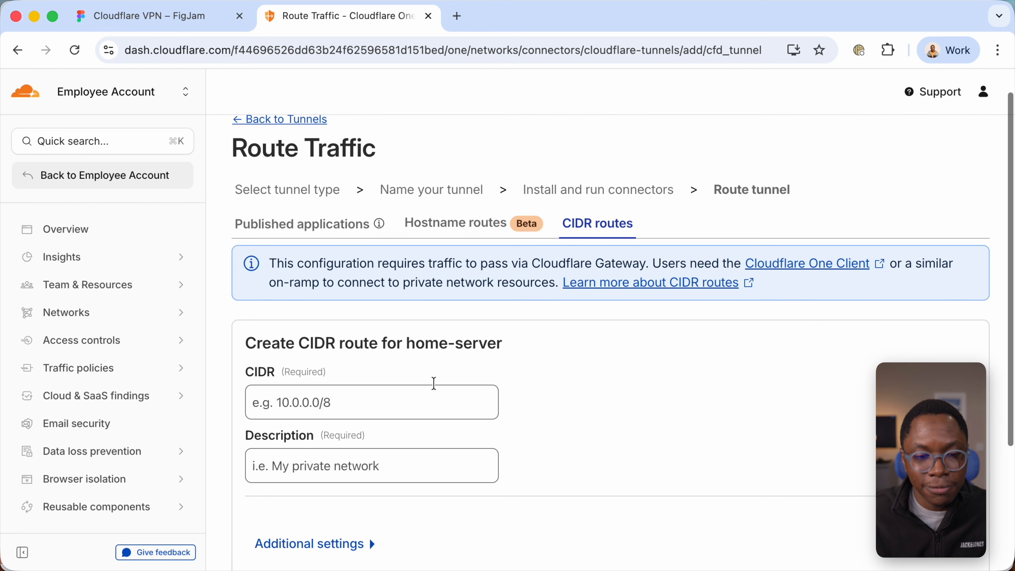
pyautogui.click(381, 407)
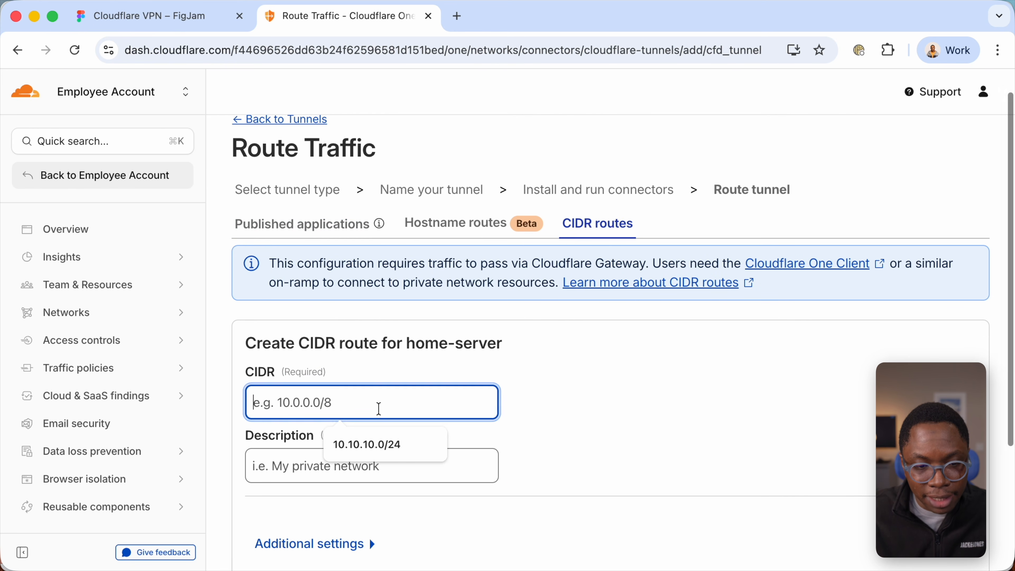
pyautogui.click(365, 448)
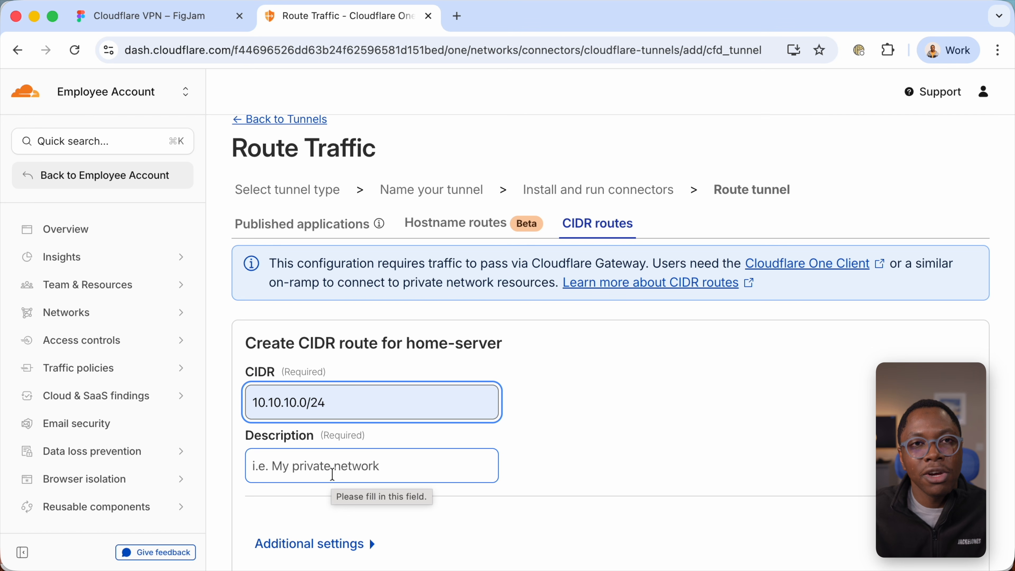
pyautogui.click(332, 475)
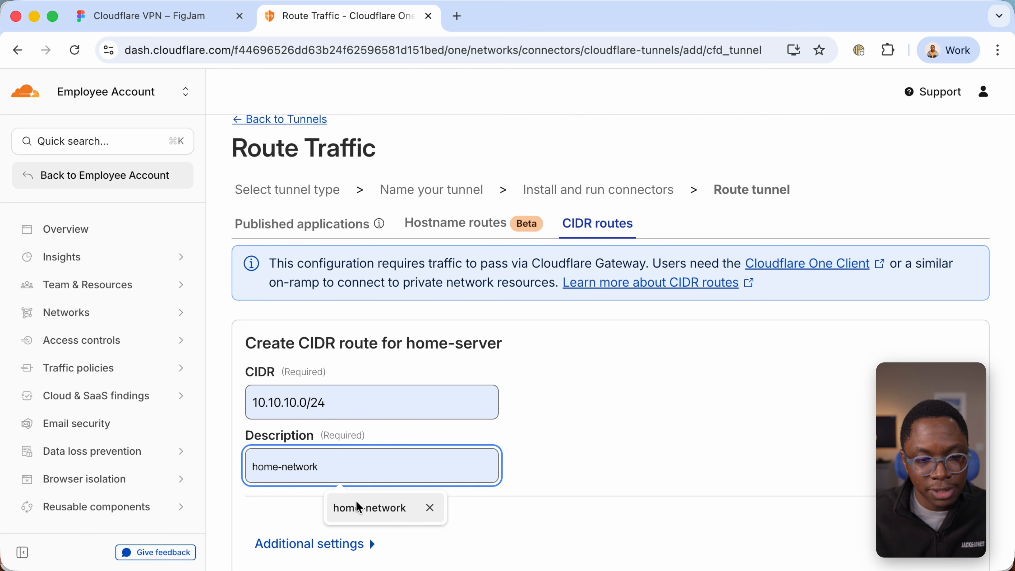
pyautogui.click(360, 508)
pyautogui.scroll(-5, 600, 458)
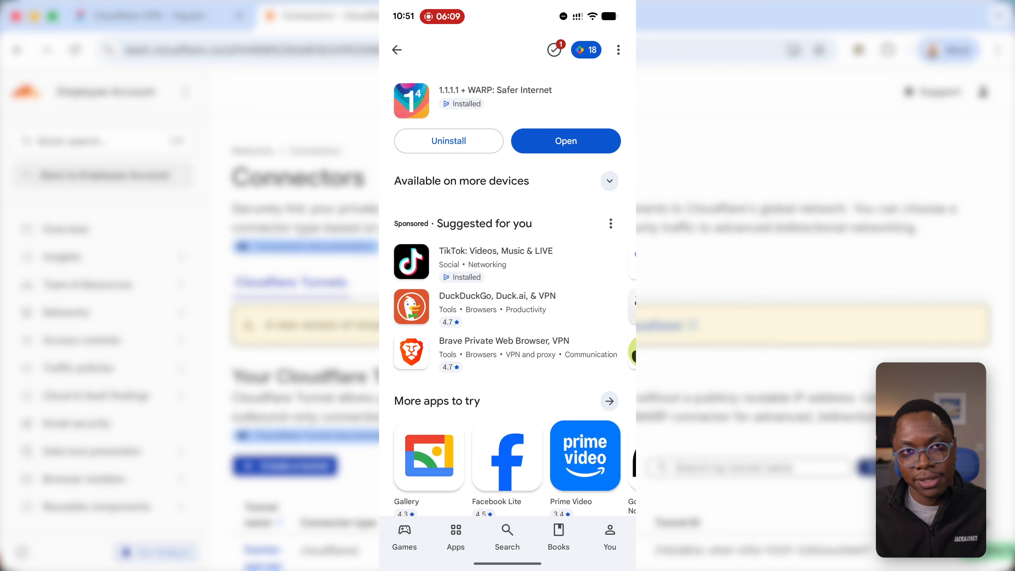
# - Open the 1.1.1.1 + WARP app on the phone and accept its privacy terms
pyautogui.click(566, 140)
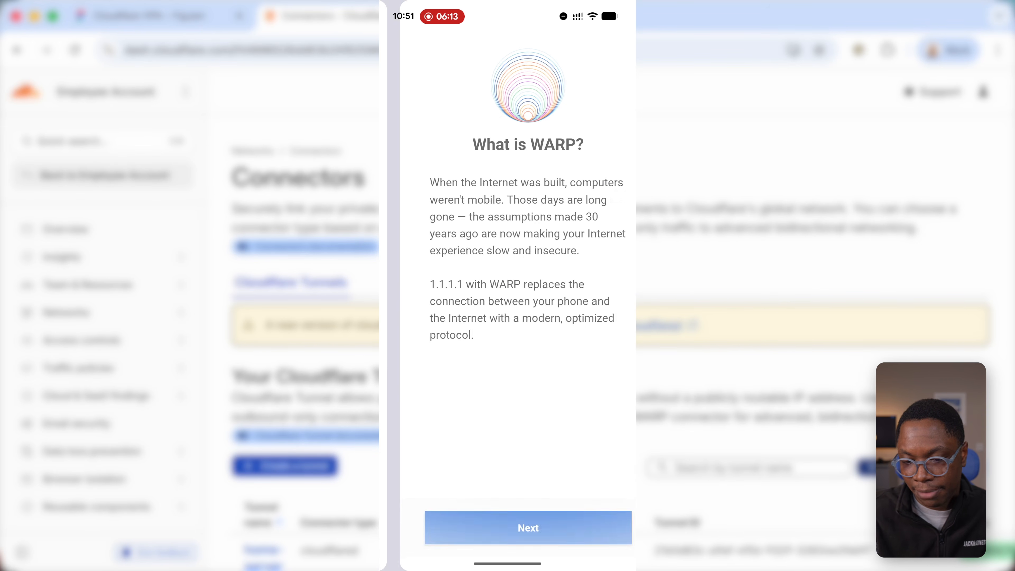
pyautogui.click(525, 526)
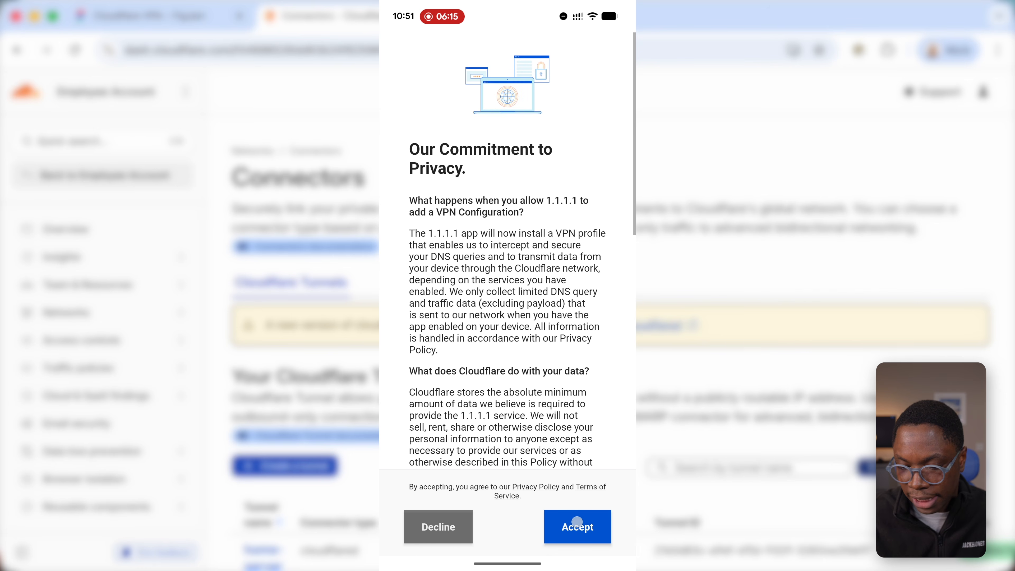
pyautogui.click(576, 521)
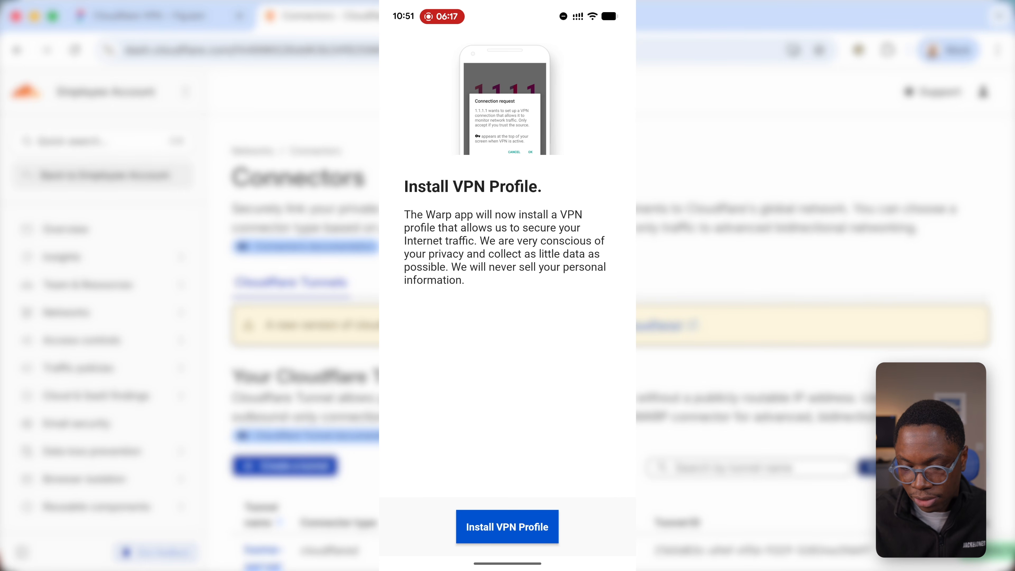
# - Install the WARP VPN profile on the phone and allow the app to send notifications
pyautogui.click(507, 527)
pyautogui.click(591, 363)
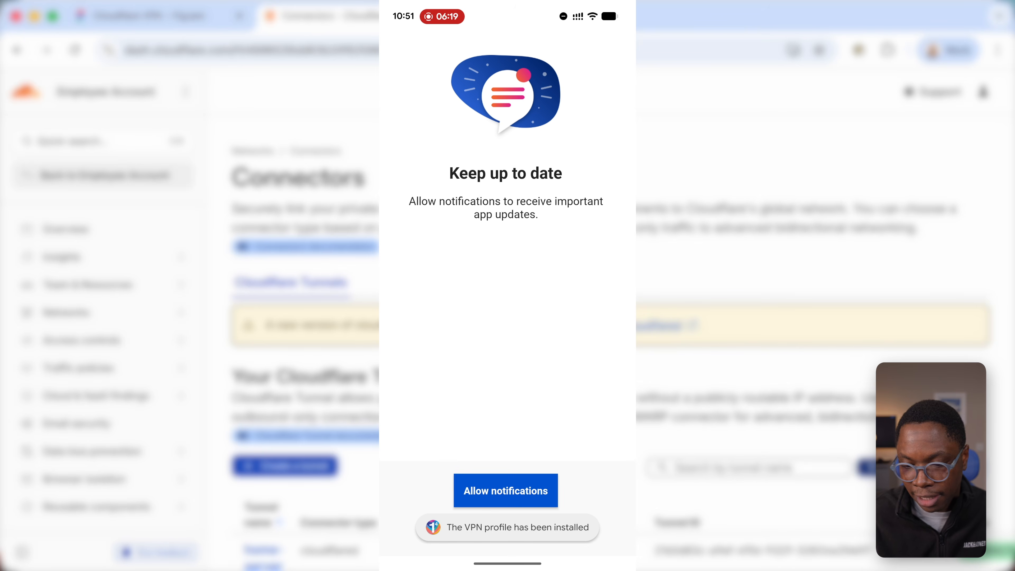
pyautogui.click(507, 490)
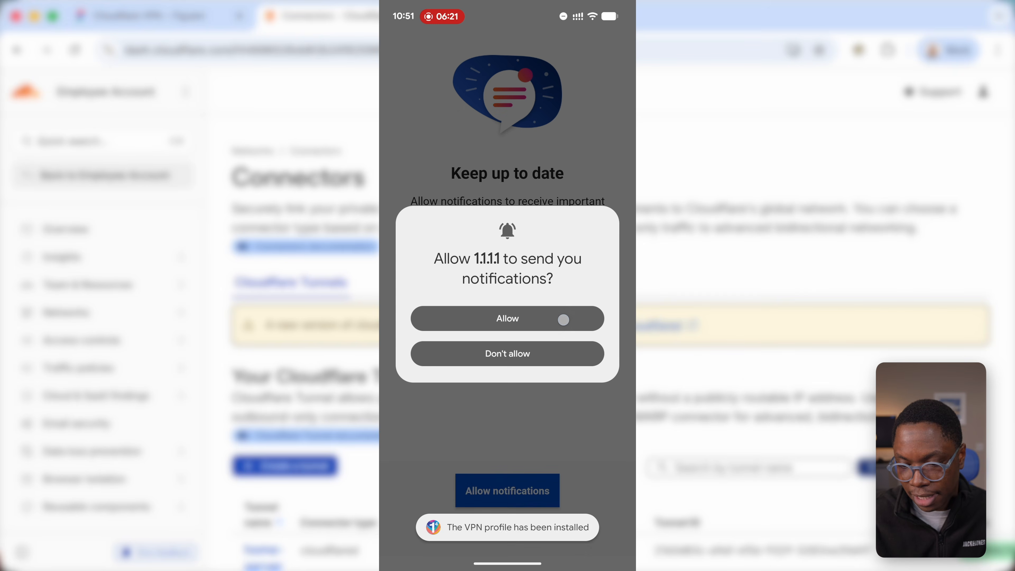
pyautogui.click(562, 321)
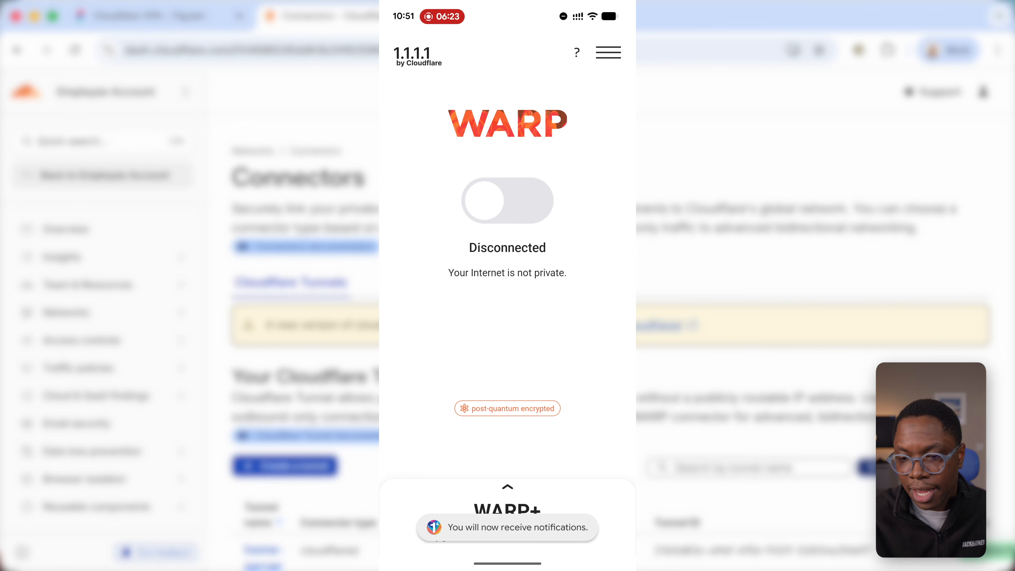
# - Start the Cloudflare Zero Trust login from the app's account settings and accept the privacy terms, up to the organization name entry
pyautogui.click(608, 52)
pyautogui.click(555, 346)
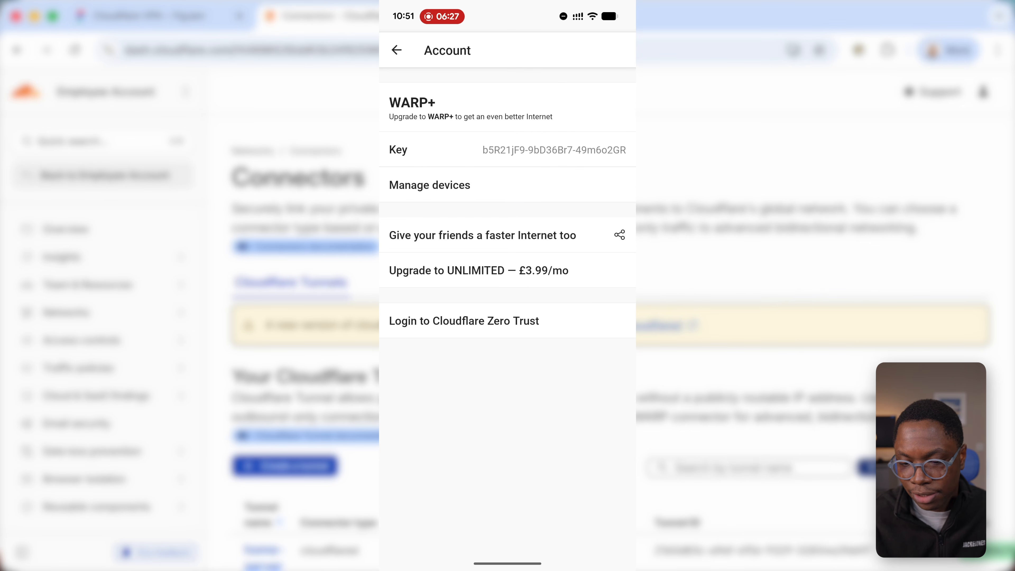
pyautogui.click(497, 326)
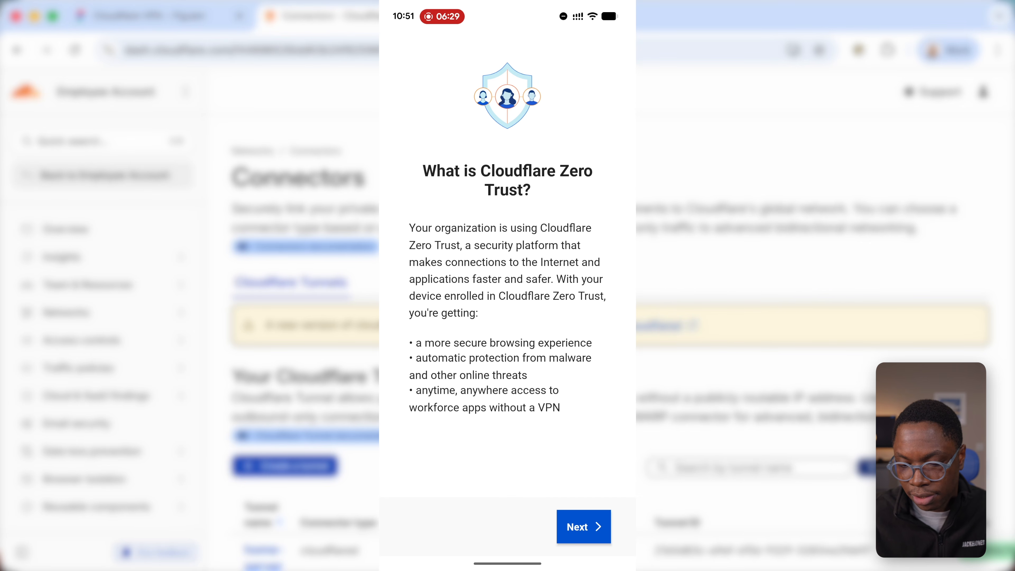
pyautogui.click(583, 526)
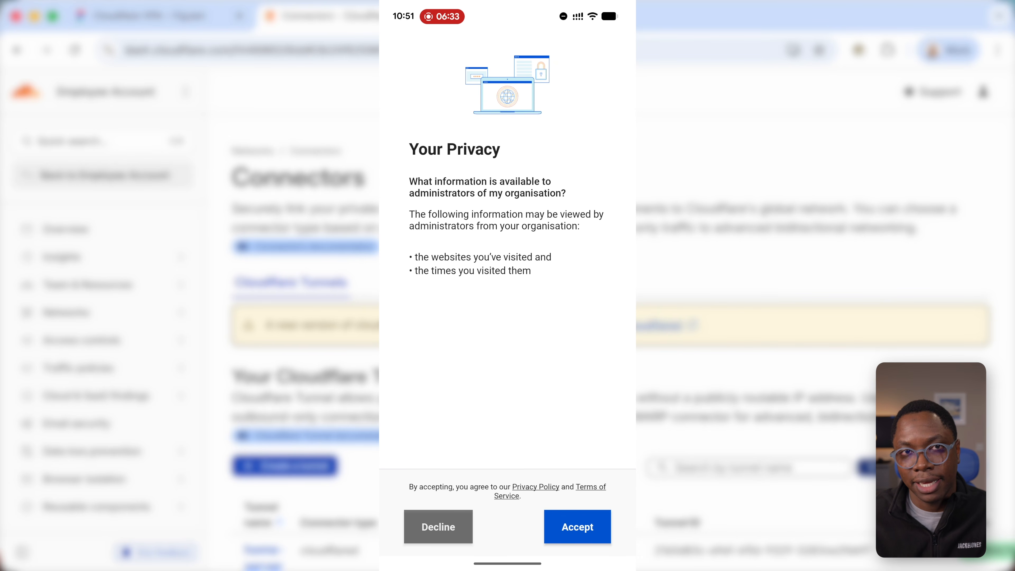
pyautogui.click(578, 526)
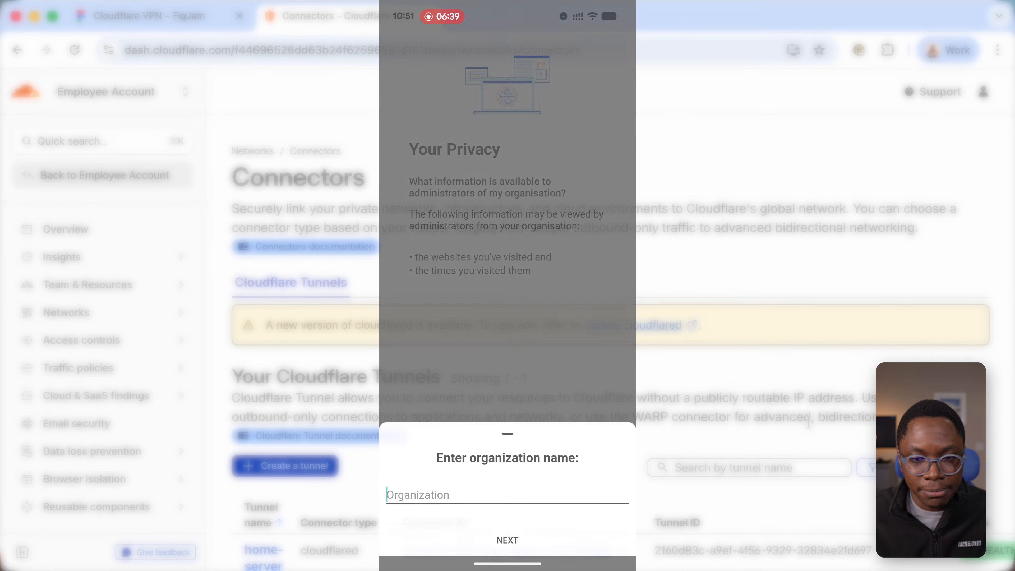
# - Look up the team name in the settings of the Cloudflare One dashboard on the computer
pyautogui.scroll(-3, 64, 384)
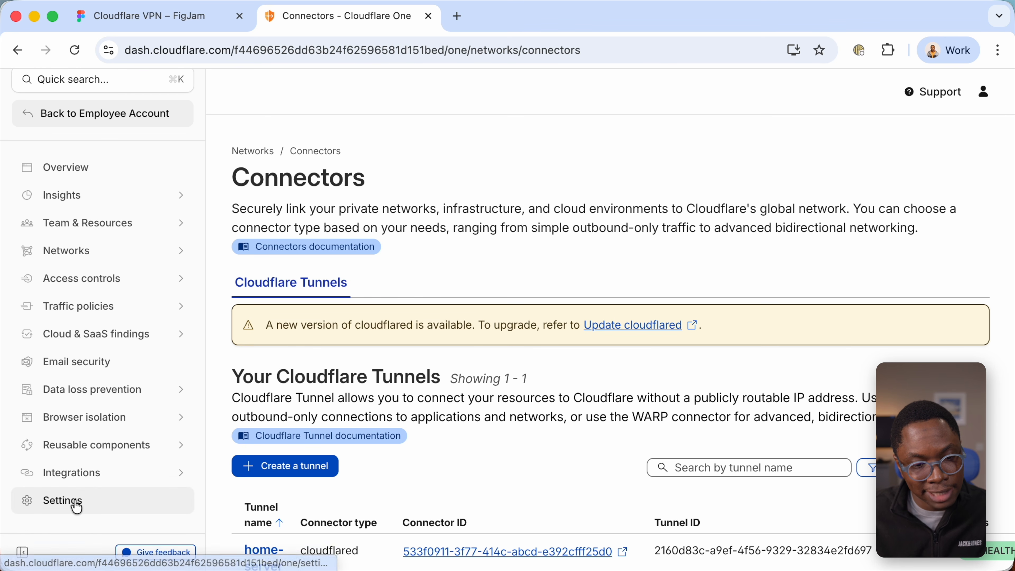
pyautogui.click(75, 500)
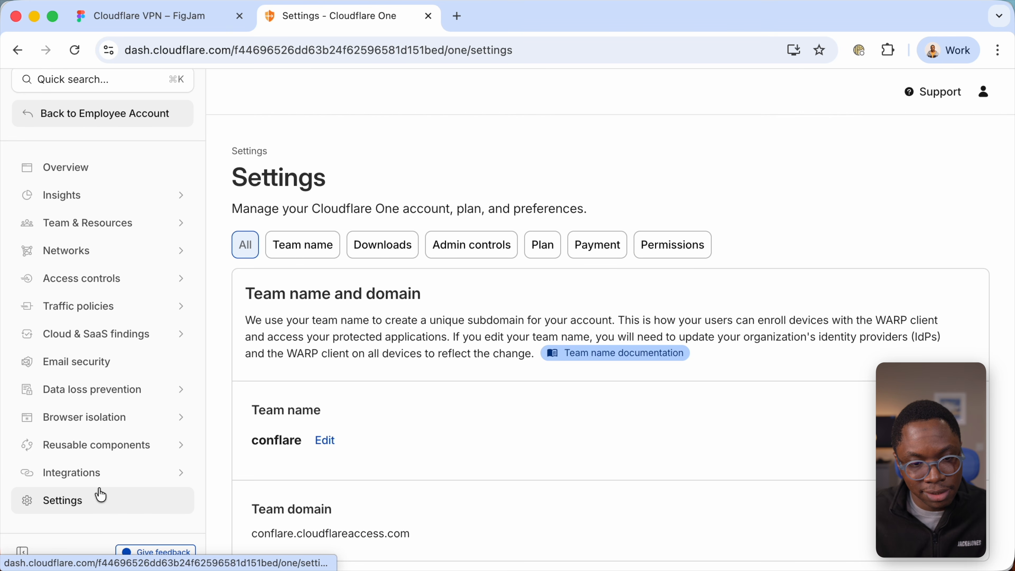
pyautogui.tripleClick(289, 412)
pyautogui.doubleClick(279, 441)
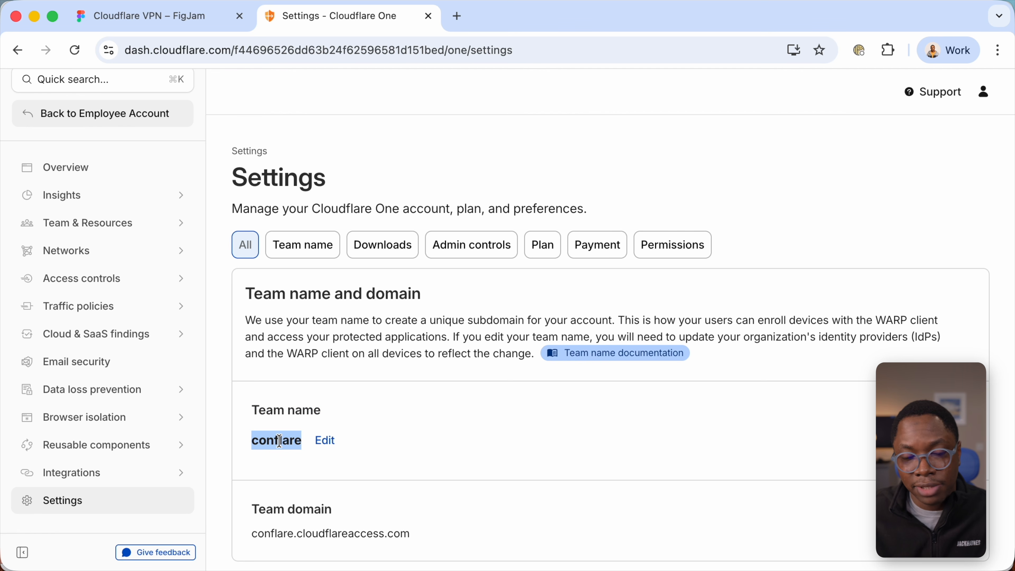
pyautogui.click(279, 441)
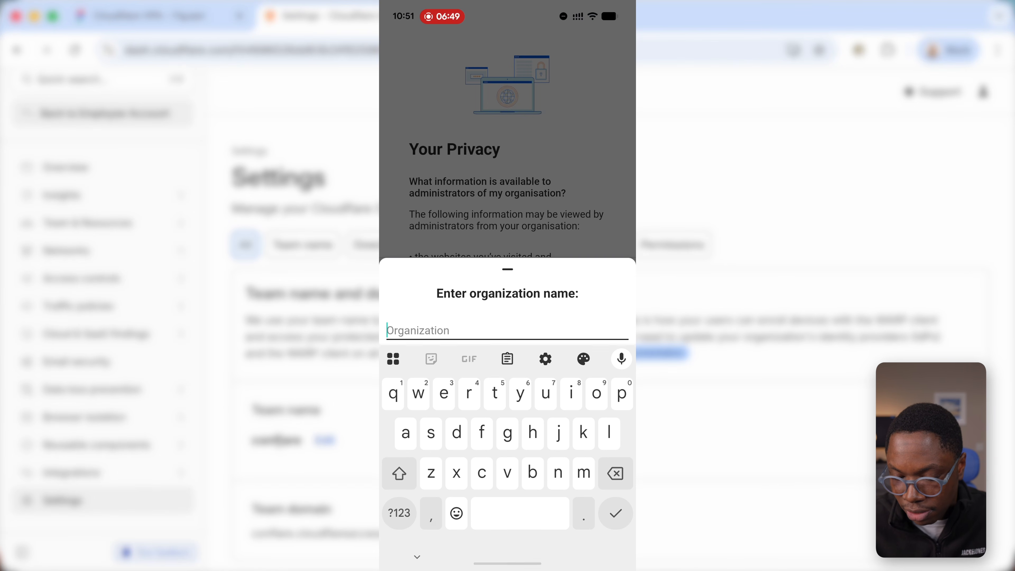
# - In the phone's 1.1.1.1 app, submit the organization name conflare and turn on the Zero Trust connection
pyautogui.write('con')
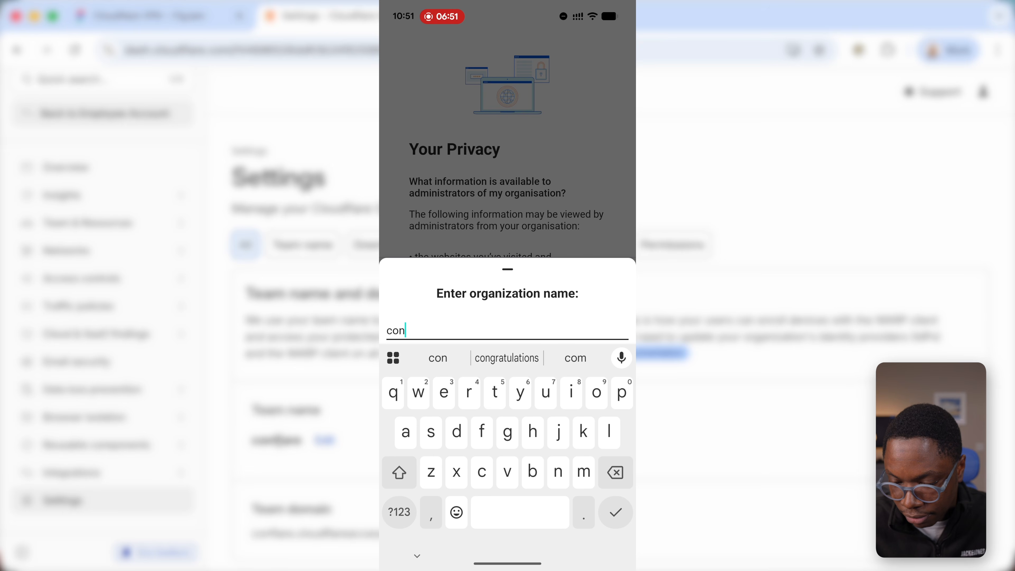
pyautogui.write('flare')
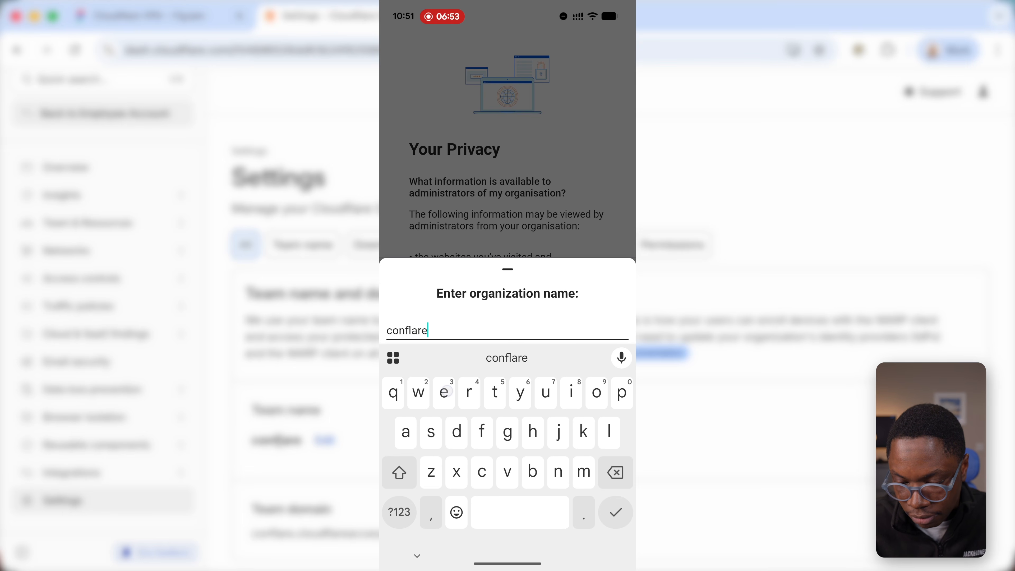
pyautogui.press('Return')
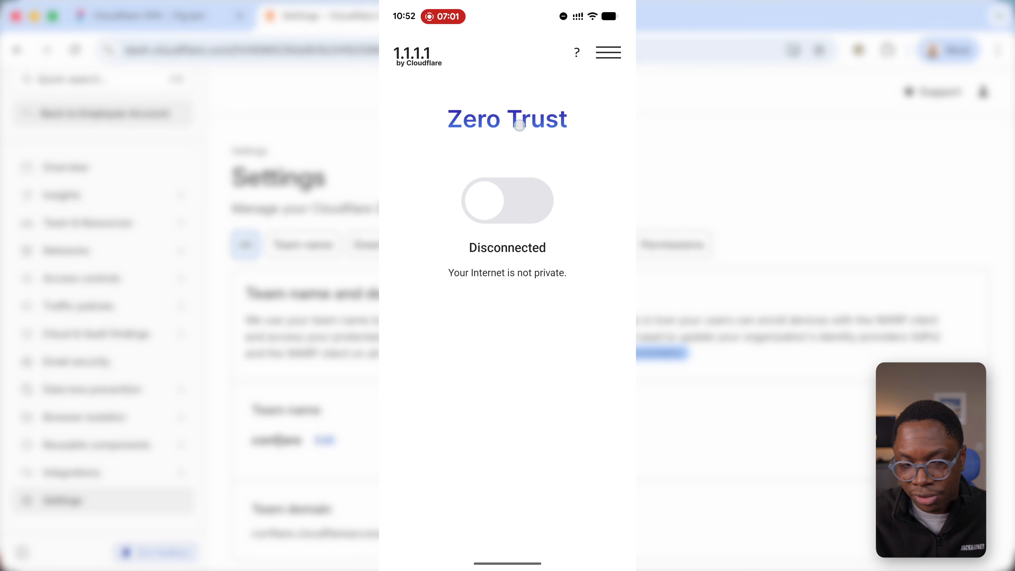
pyautogui.click(493, 195)
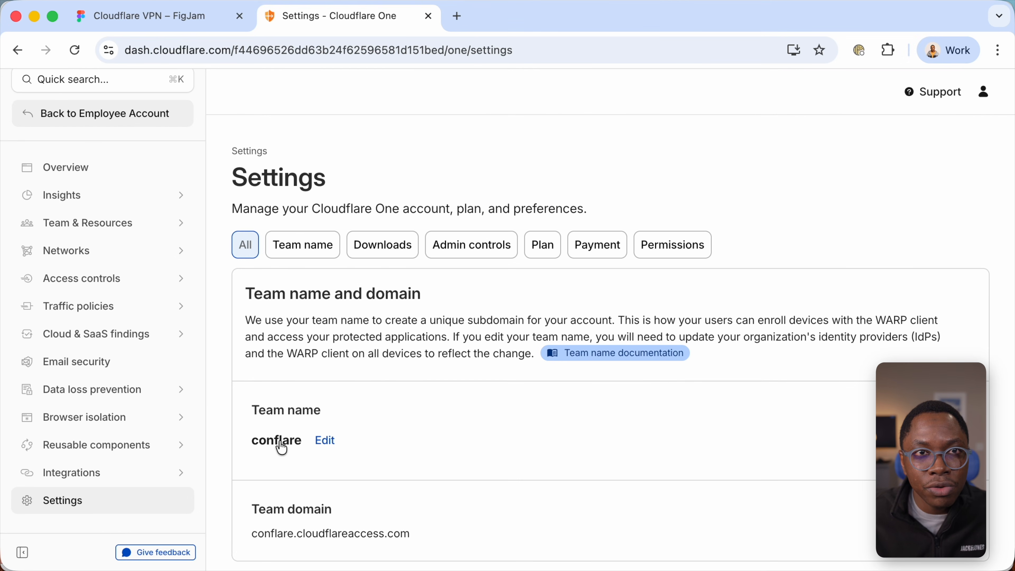
# - In a new tmux window of the terminal, run "ifconfig | grep 10.10.10" and start a server with "python3 -m http.server 3000"
pyautogui.press('super+Tab')
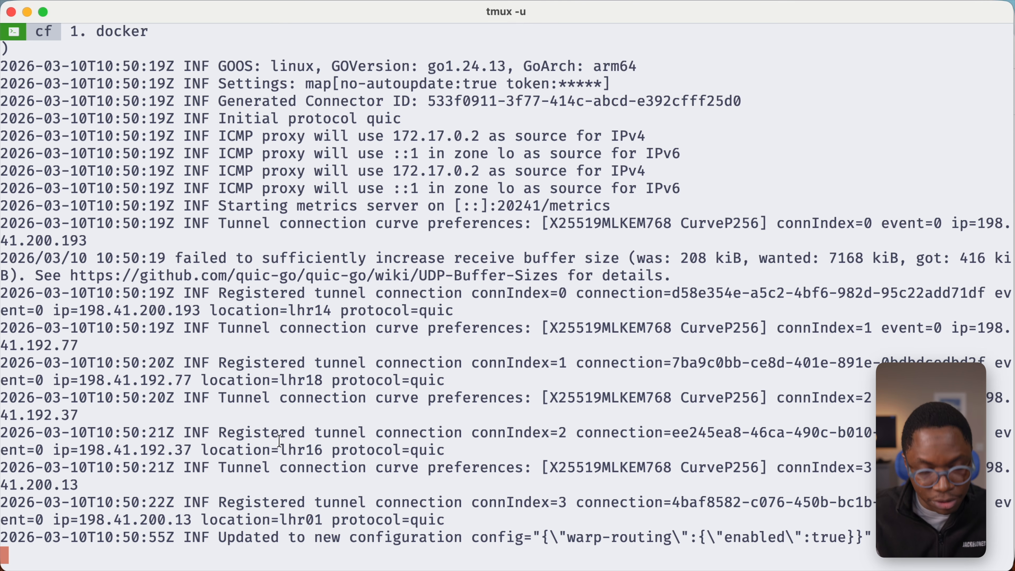
pyautogui.hotkey('ctrl', 'b')
pyautogui.press('c')
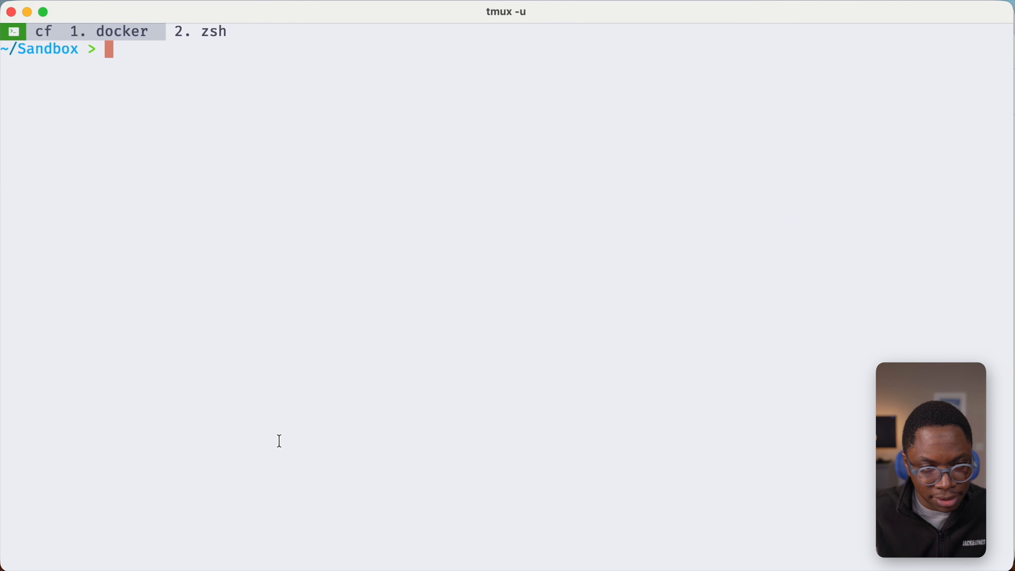
pyautogui.write('ifconfig | grep 10.10.10')
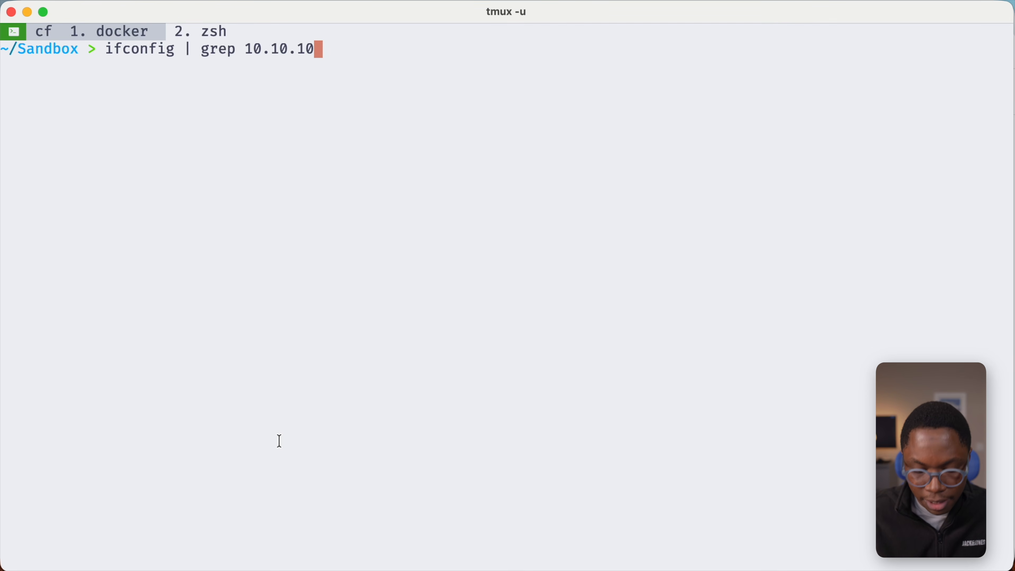
pyautogui.press('Return')
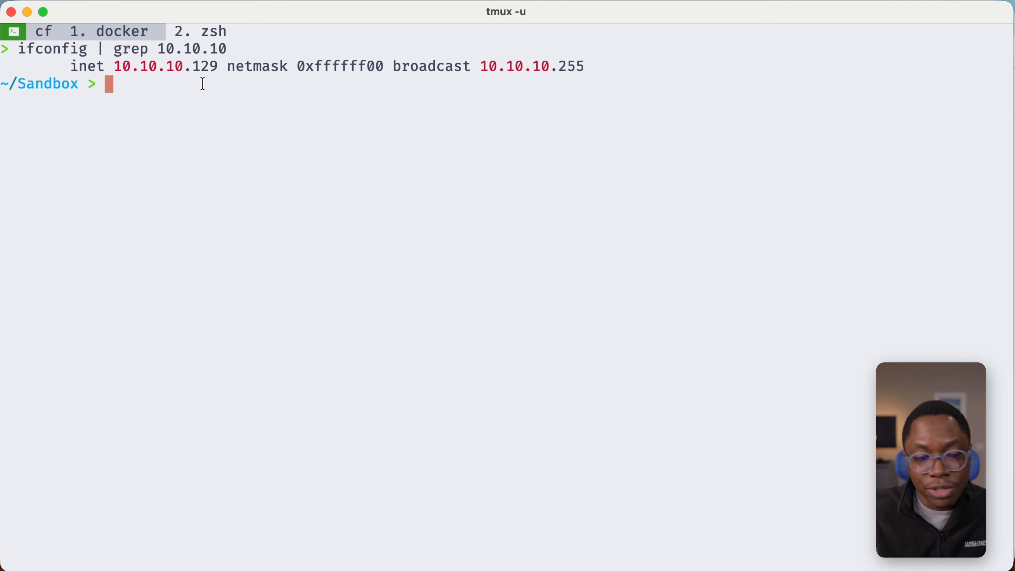
pyautogui.write('python3 -m http.server 3000')
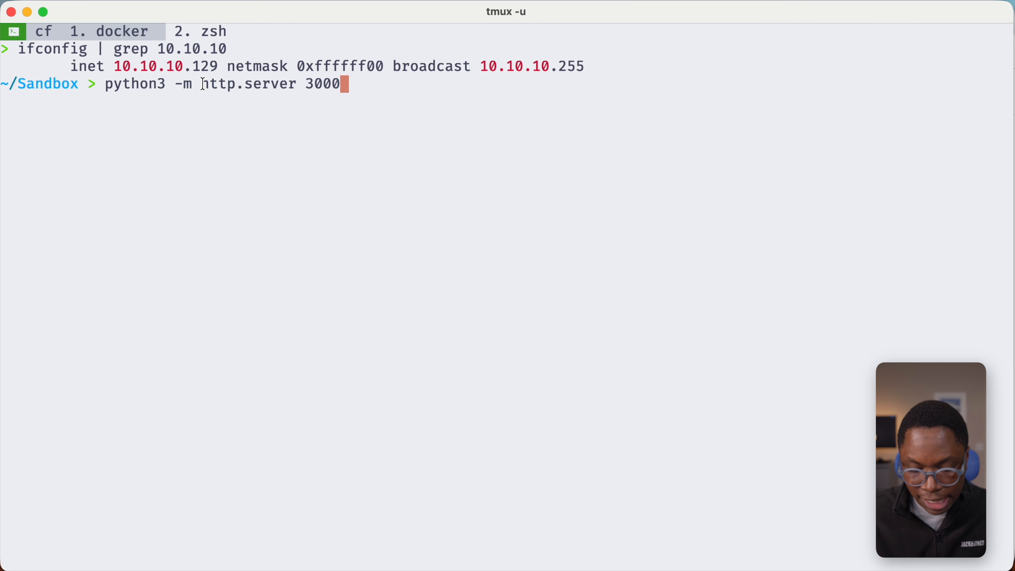
pyautogui.press('Return')
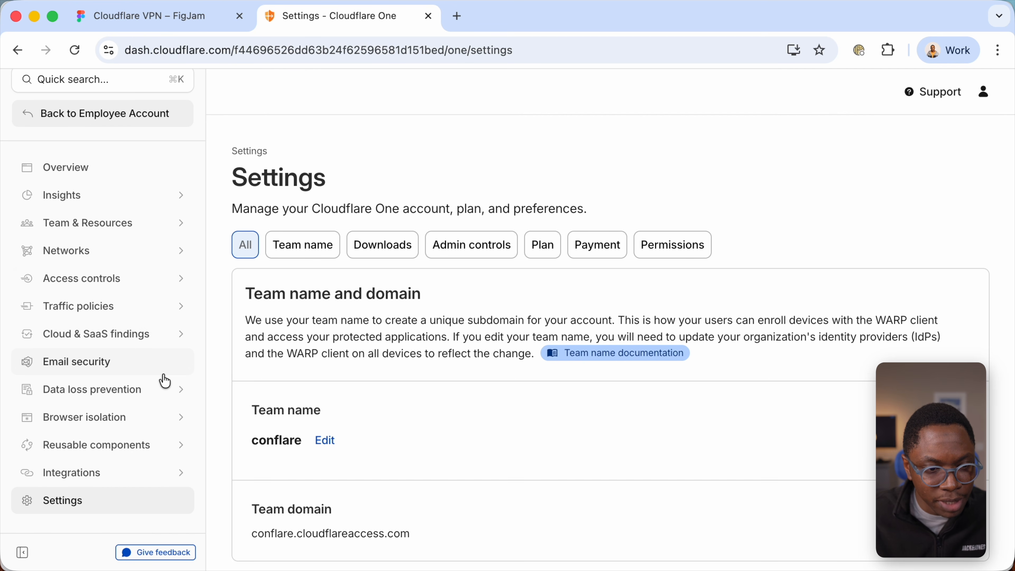
# - In the Cloudflare One dashboard, open the reusable access policy "Allow emails: 08/03/2026" for editing
pyautogui.scroll(-3, 113, 357)
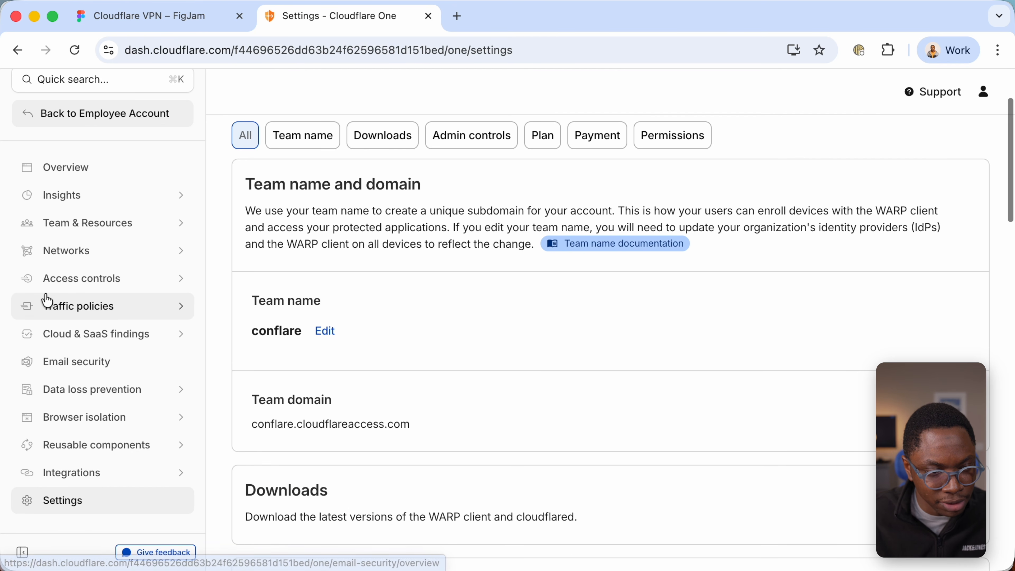
pyautogui.click(72, 307)
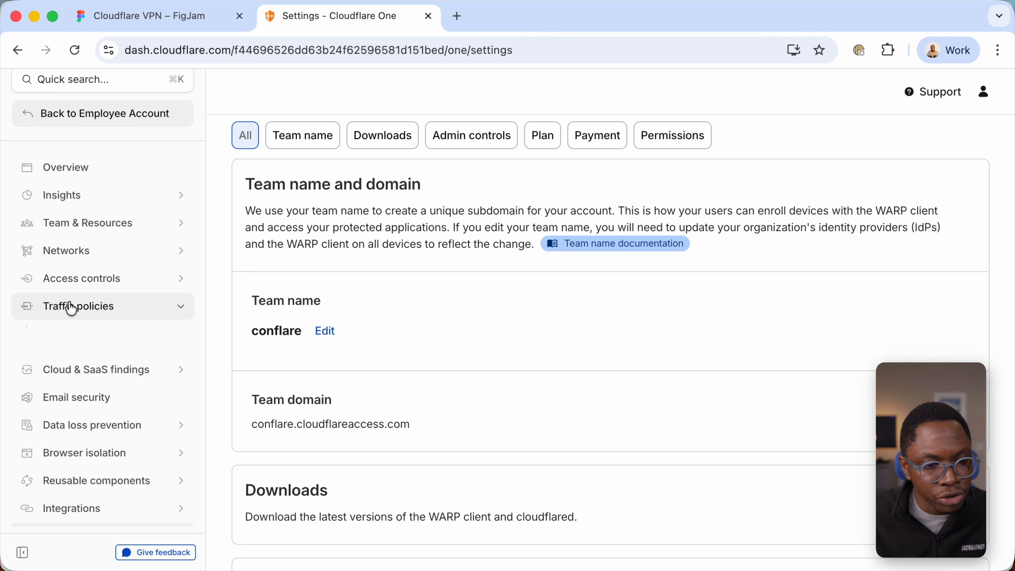
pyautogui.click(66, 287)
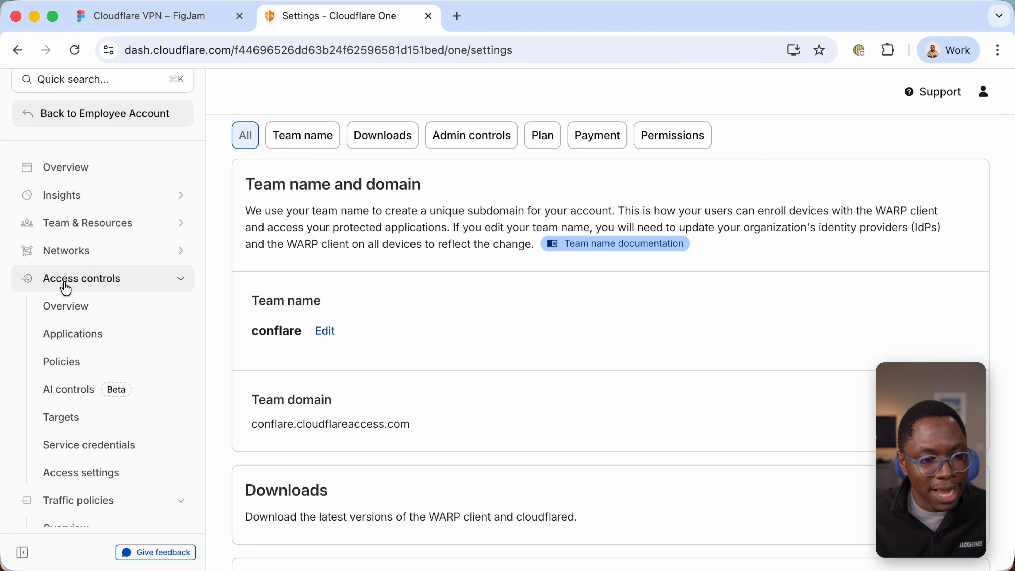
pyautogui.click(70, 371)
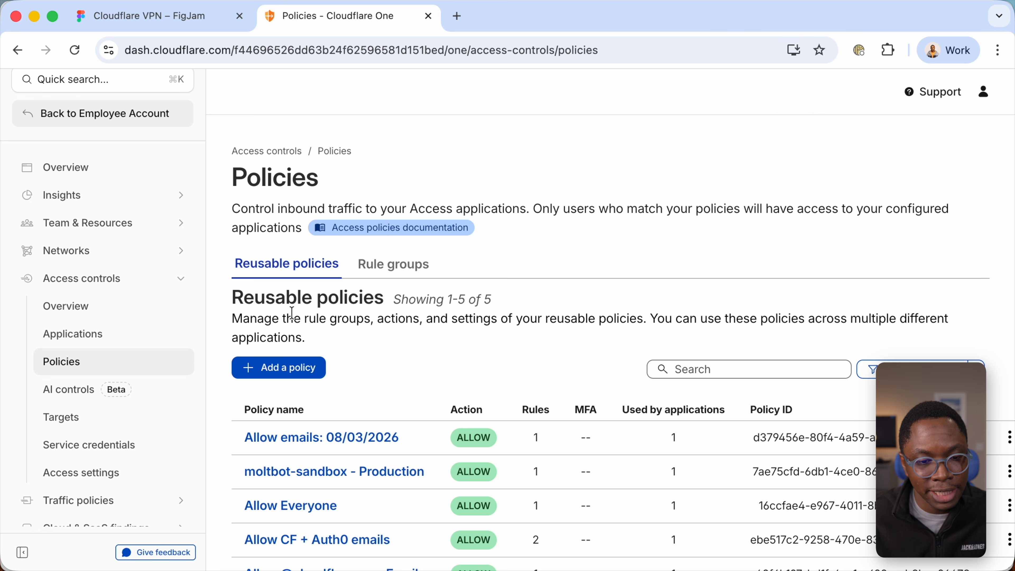
pyautogui.scroll(-3, 292, 313)
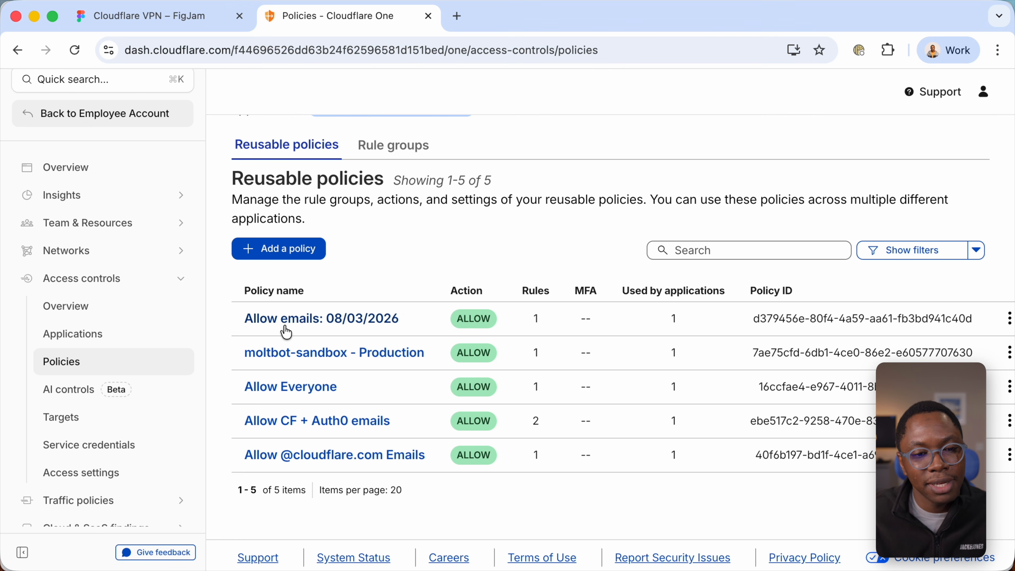
pyautogui.hscroll(2, 348, 328)
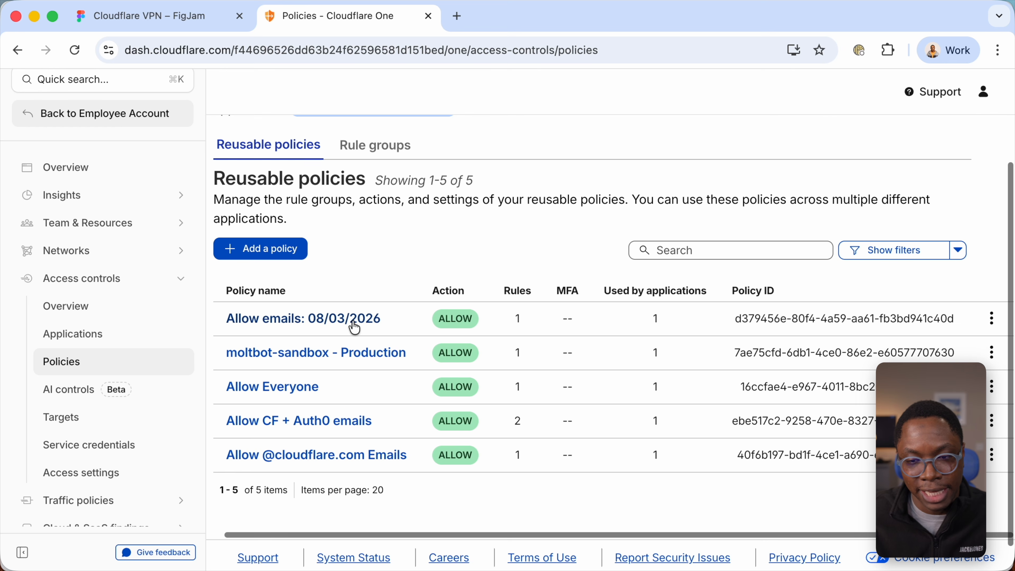
pyautogui.click(992, 318)
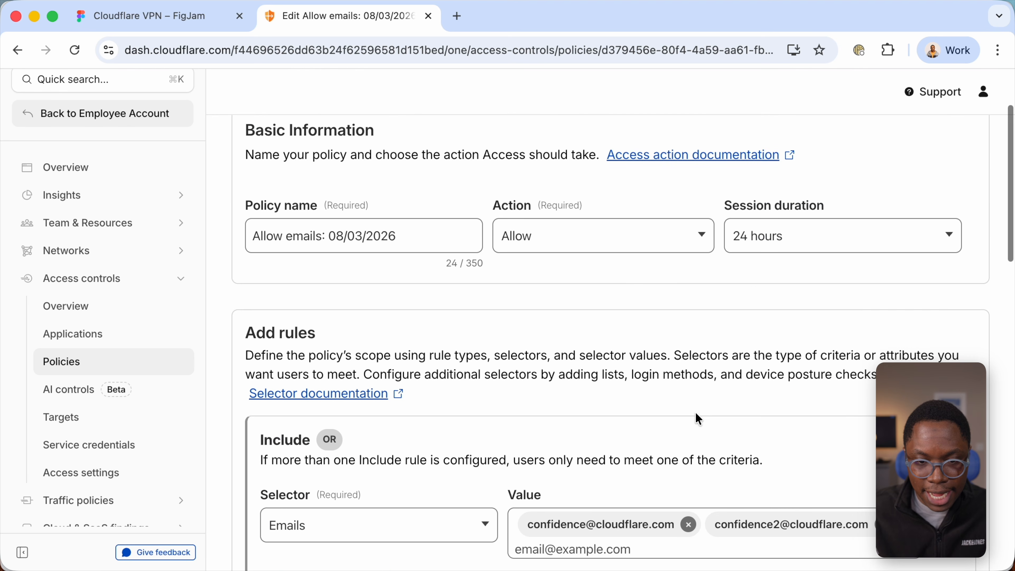
# - Add a family member's e-mail address to the policy's Include rule for Emails and save the policy
pyautogui.scroll(-4, 697, 418)
pyautogui.click(761, 409)
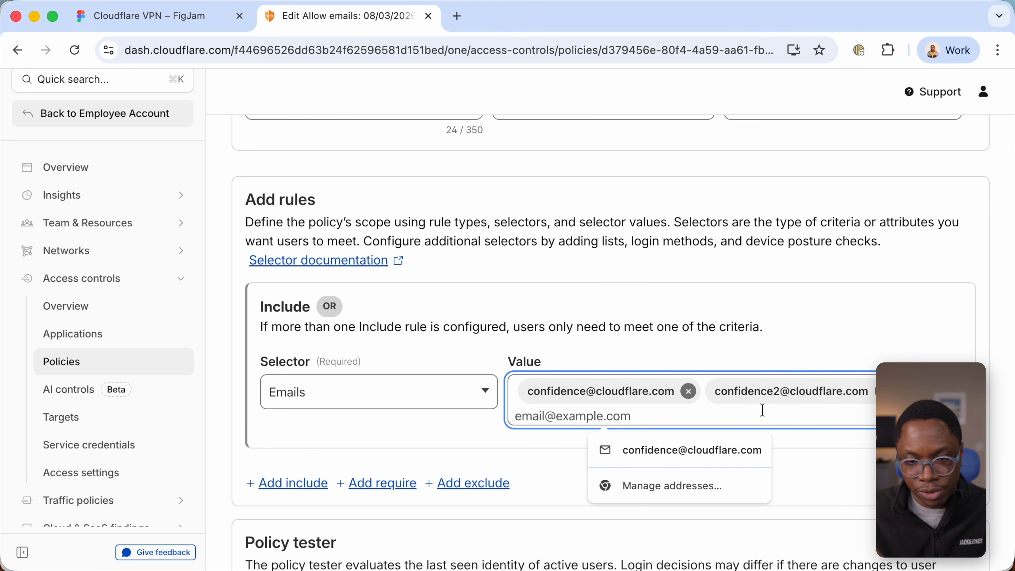
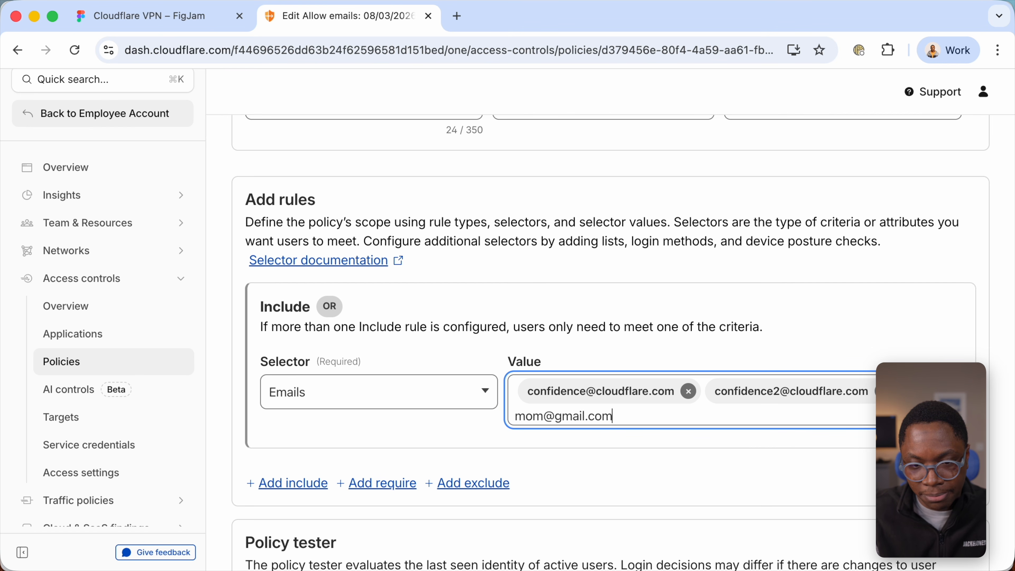
pyautogui.press('Return')
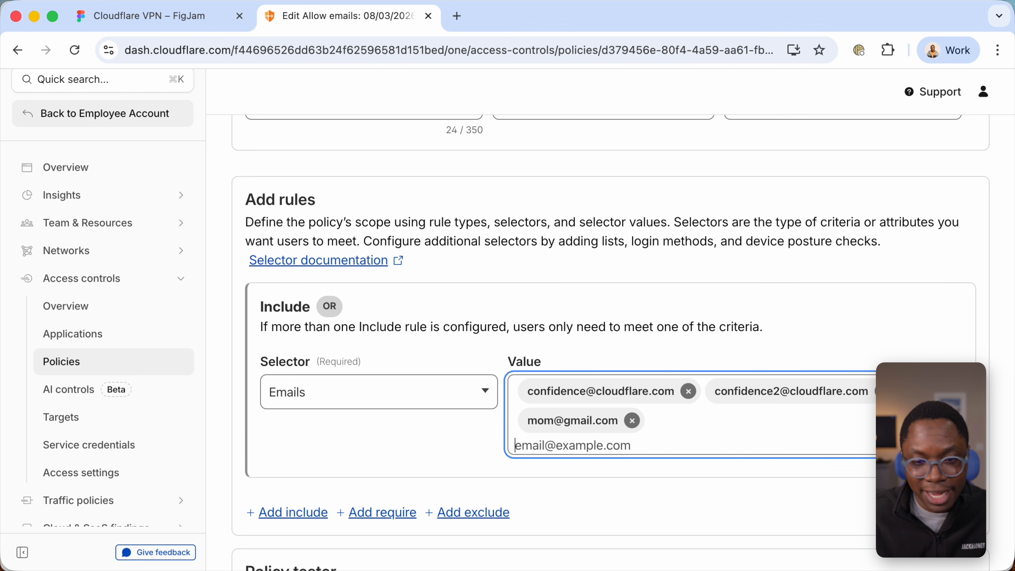
pyautogui.click(679, 324)
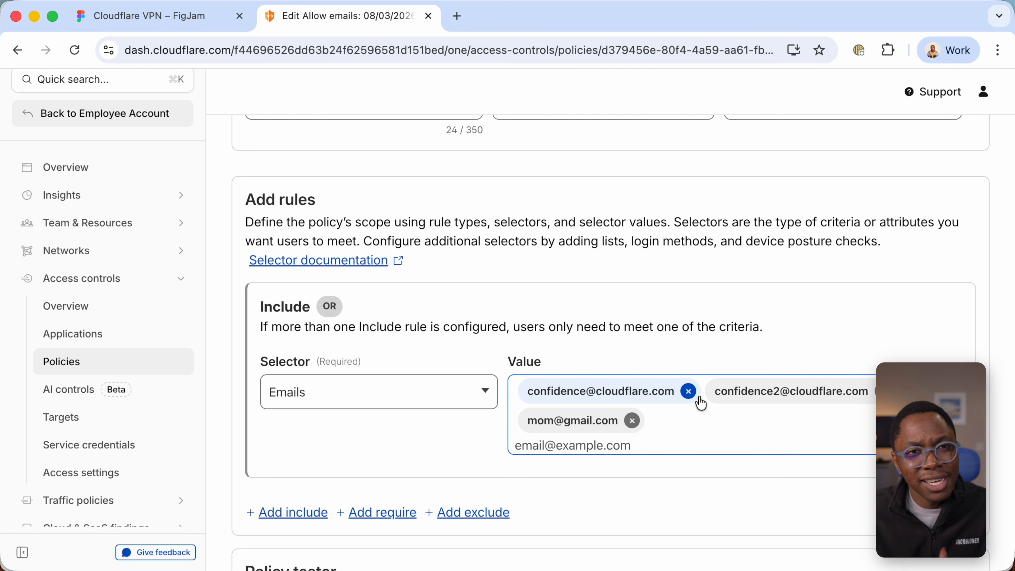
pyautogui.scroll(-20, 701, 403)
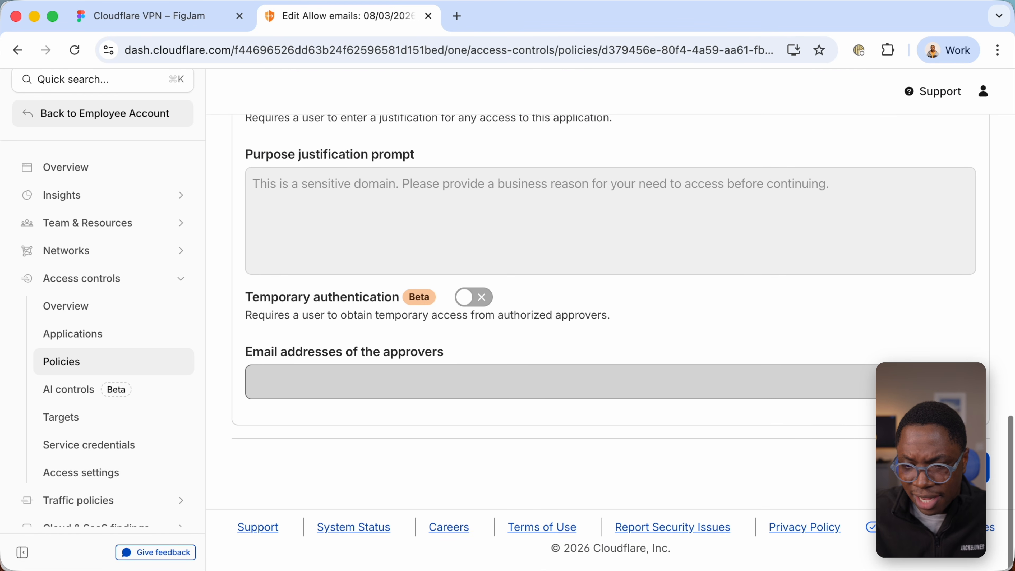
pyautogui.click(963, 467)
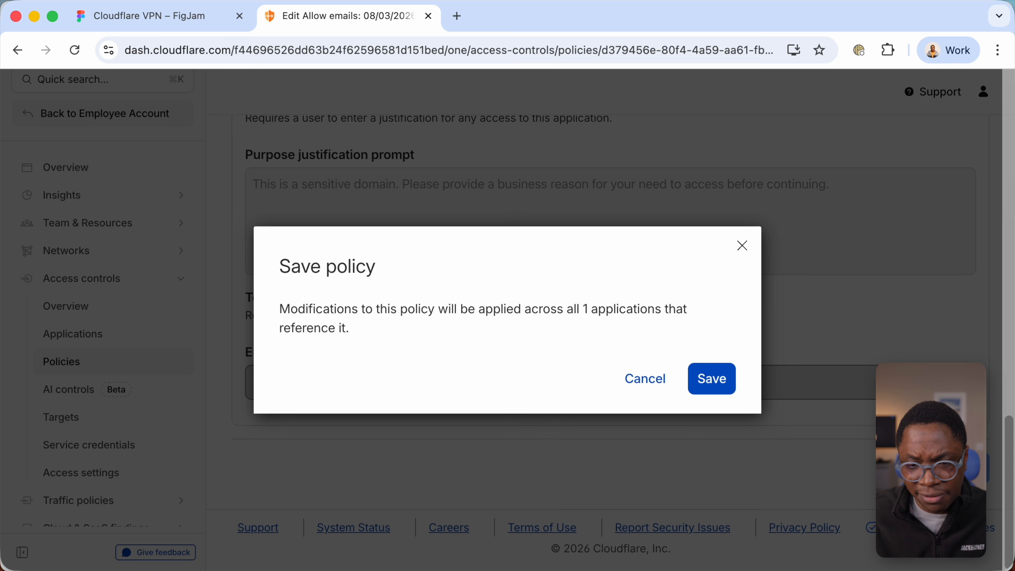
pyautogui.click(712, 379)
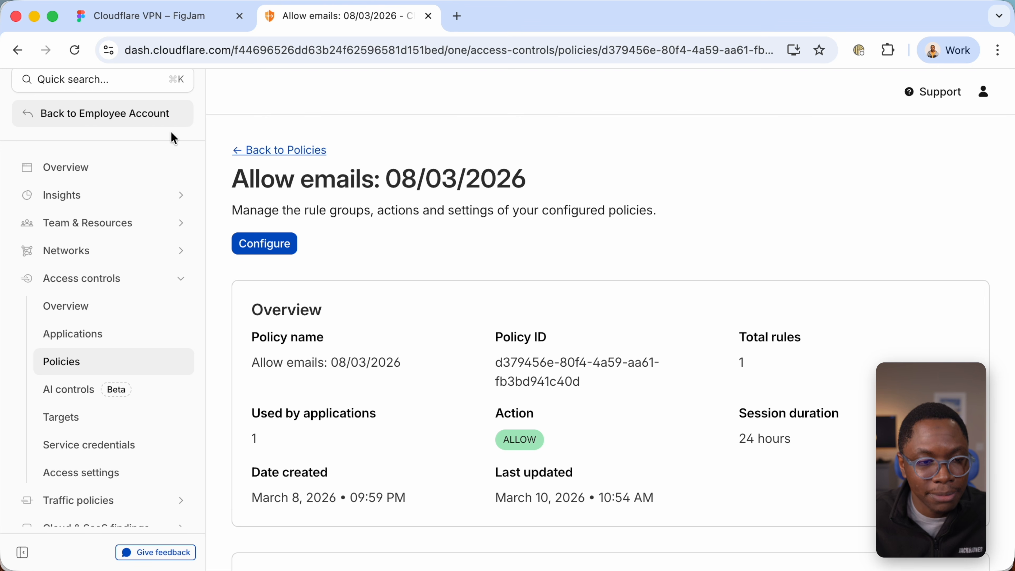
# - Open the Default general device profile of the team's devices for configuration
pyautogui.click(90, 224)
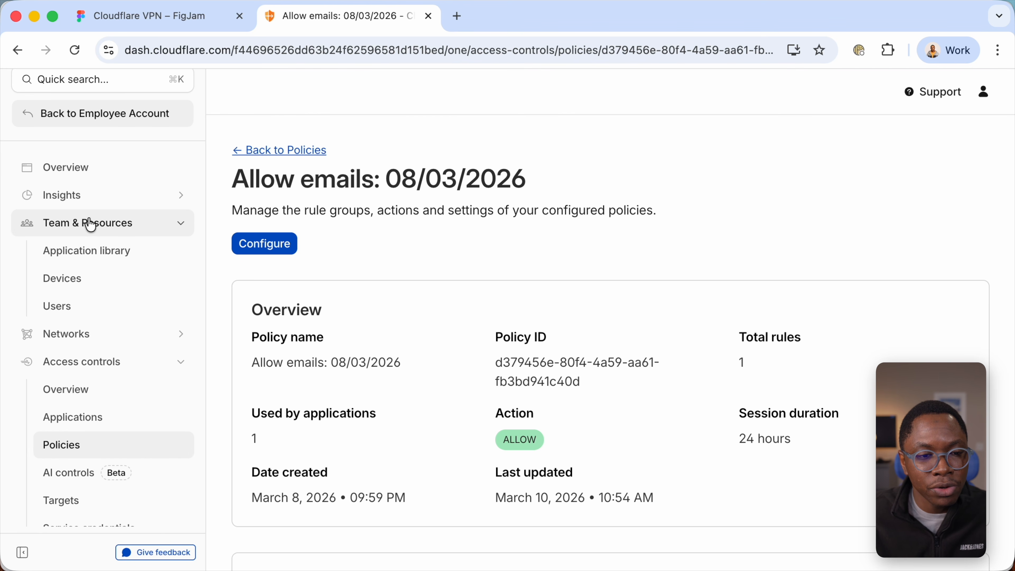
pyautogui.click(84, 285)
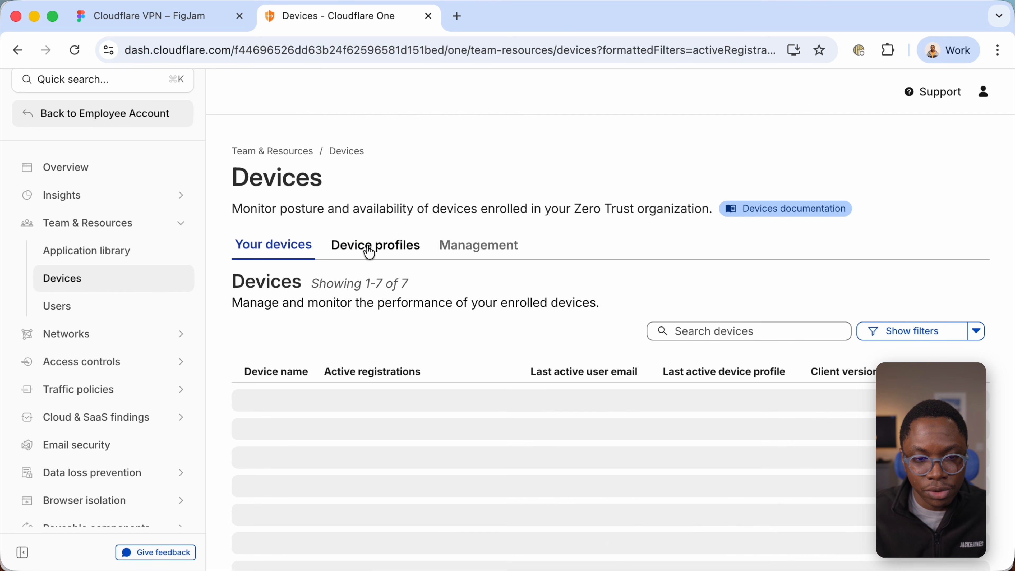
pyautogui.click(370, 252)
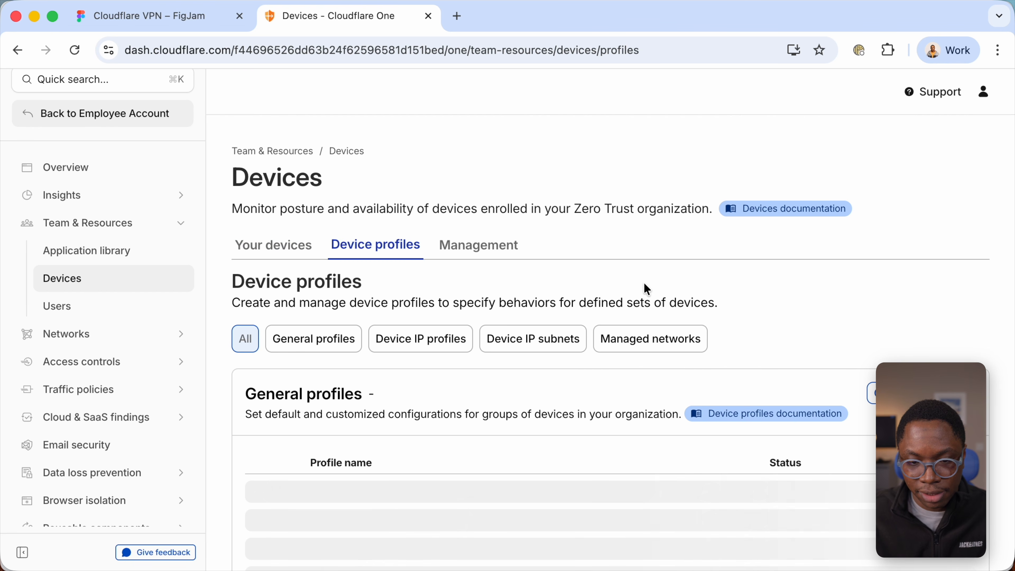
pyautogui.scroll(-3, 591, 312)
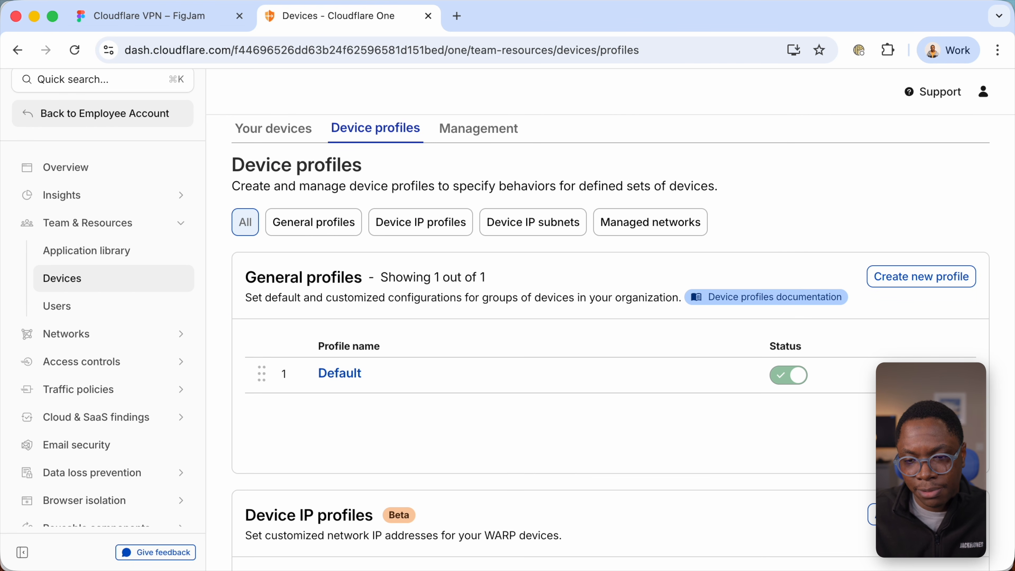
pyautogui.click(947, 400)
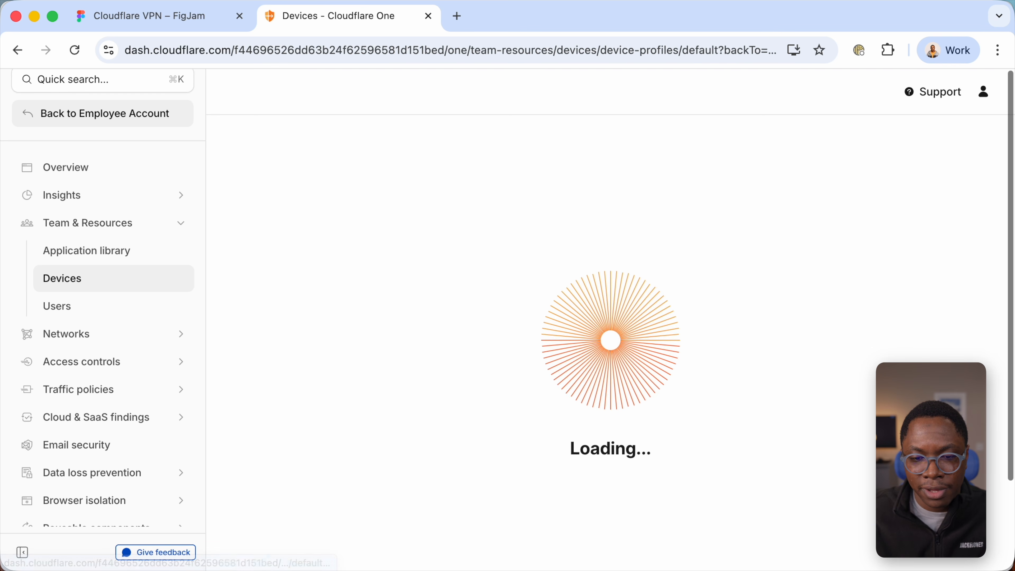
# - Open the Local Domain Fallback settings of the Default device profile for management
pyautogui.scroll(-11, 635, 346)
pyautogui.scroll(-15, 636, 346)
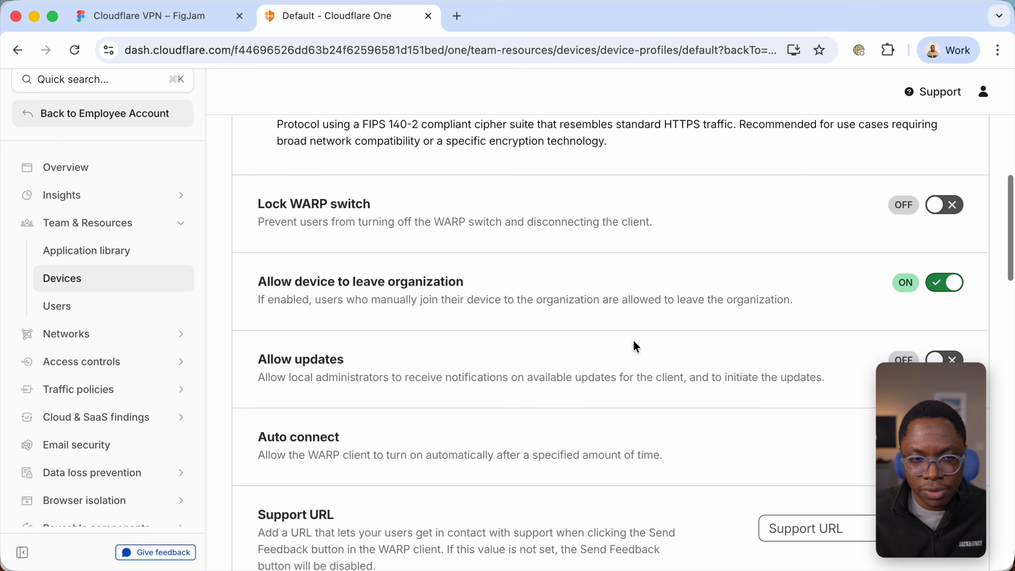
pyautogui.scroll(-2, 633, 341)
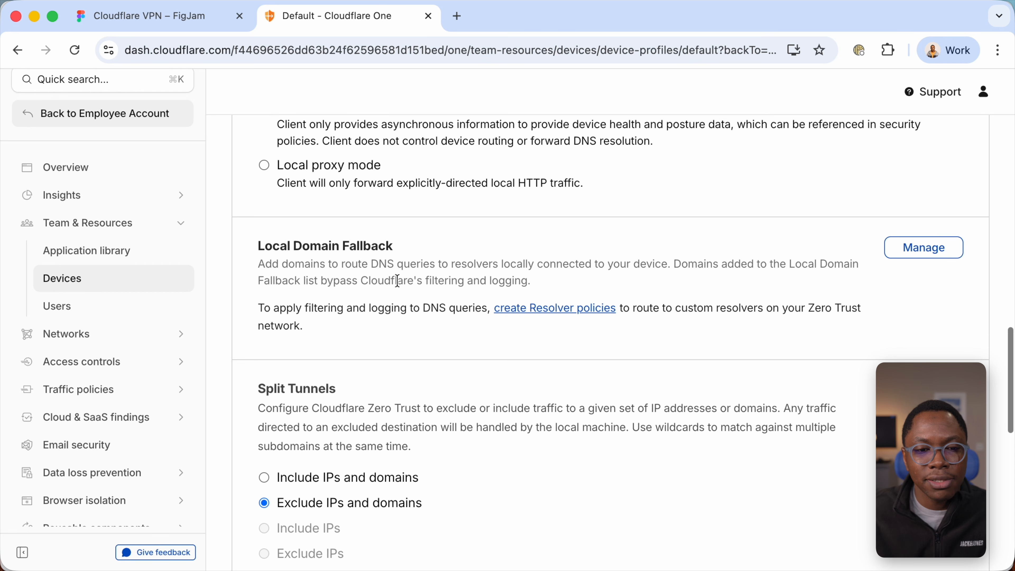
pyautogui.click(911, 258)
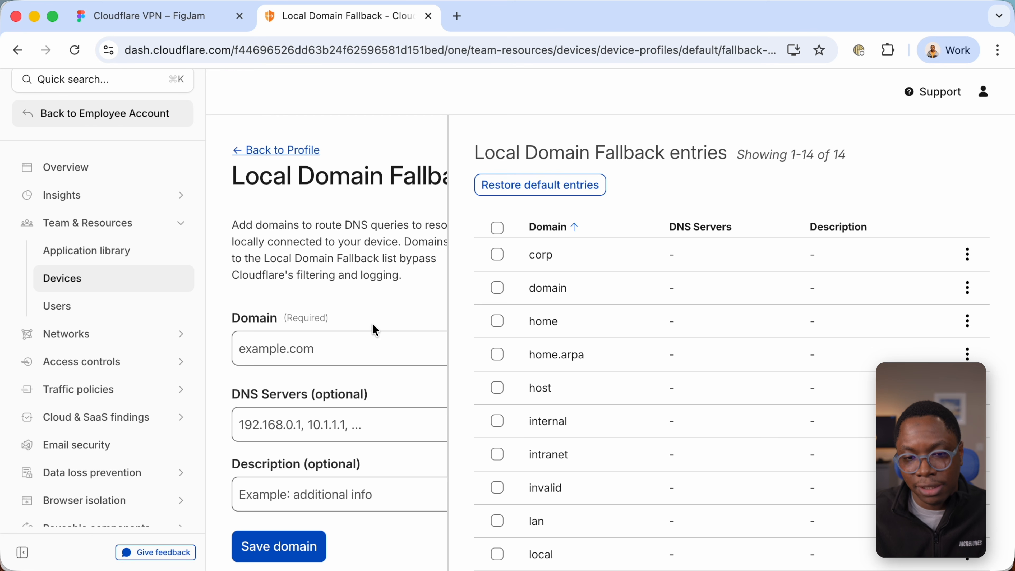
# - Delete the existing "host" entry from the Local Domain Fallback entries
pyautogui.scroll(-3, 644, 325)
pyautogui.scroll(-2, 646, 325)
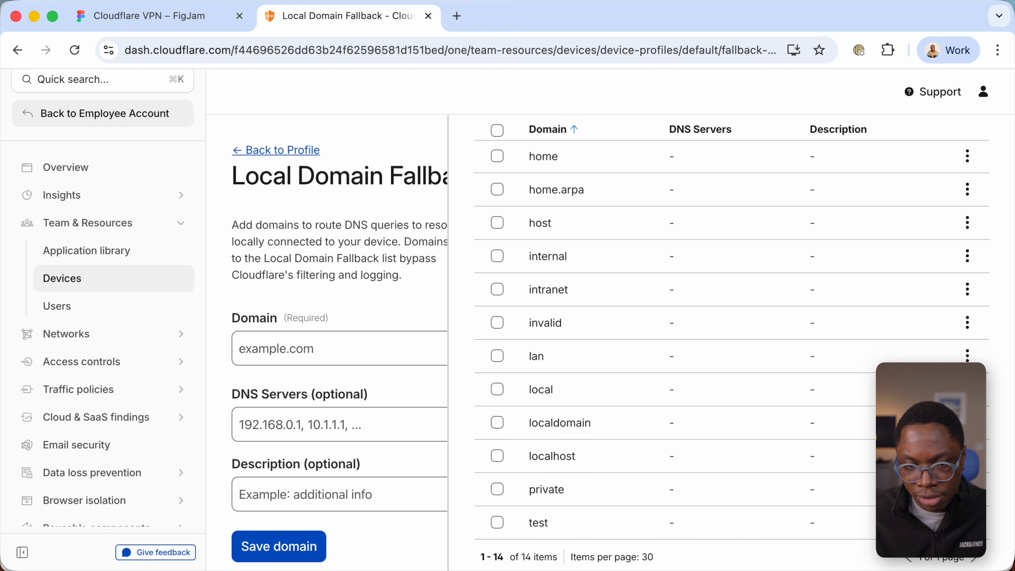
pyautogui.scroll(1, 963, 240)
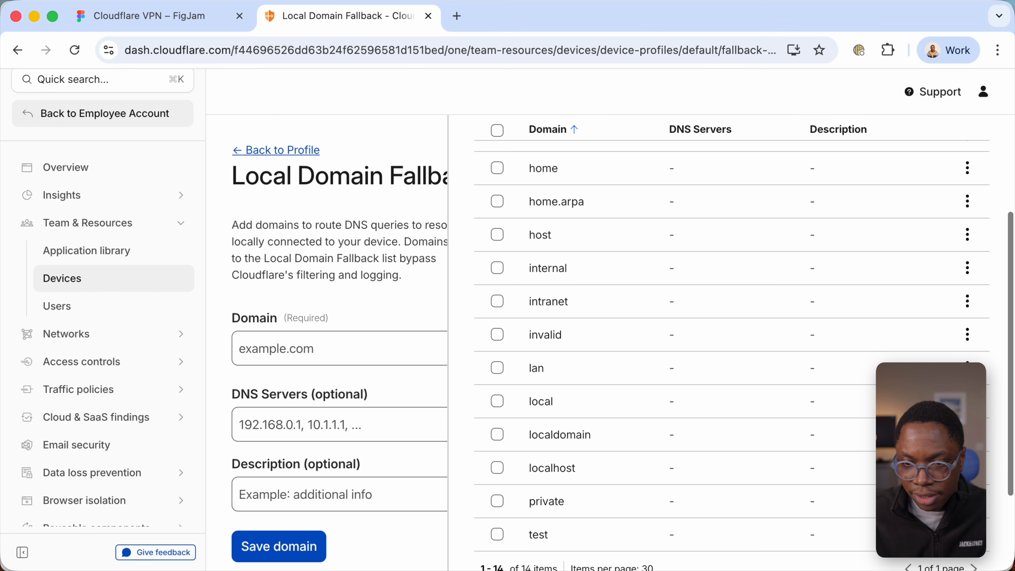
pyautogui.click(968, 234)
pyautogui.click(952, 264)
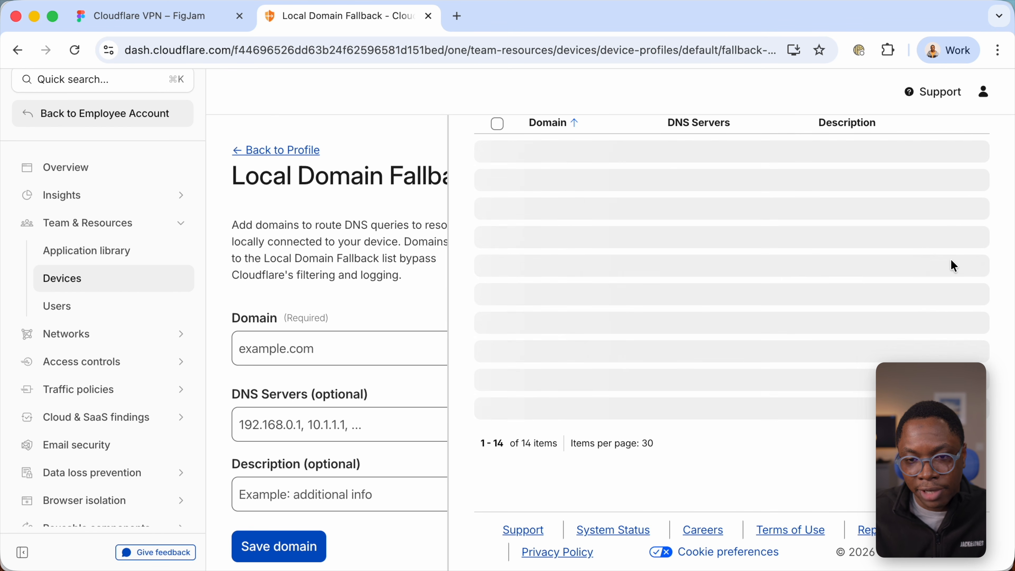
# - Add a Local Domain Fallback entry for the domain host with DNS server 10.10.10.1 and save it
pyautogui.click(276, 350)
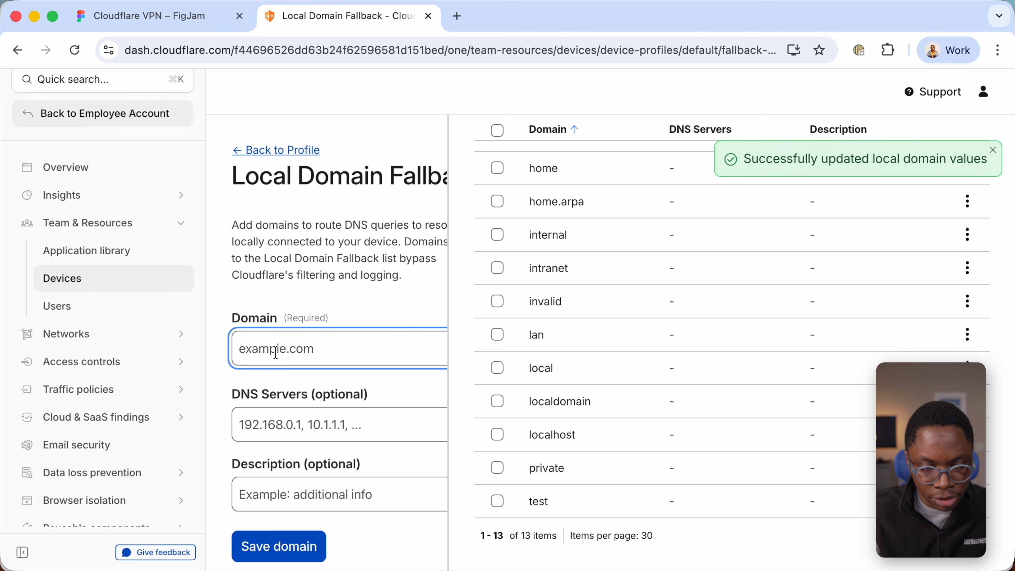
pyautogui.write('host')
pyautogui.click(258, 421)
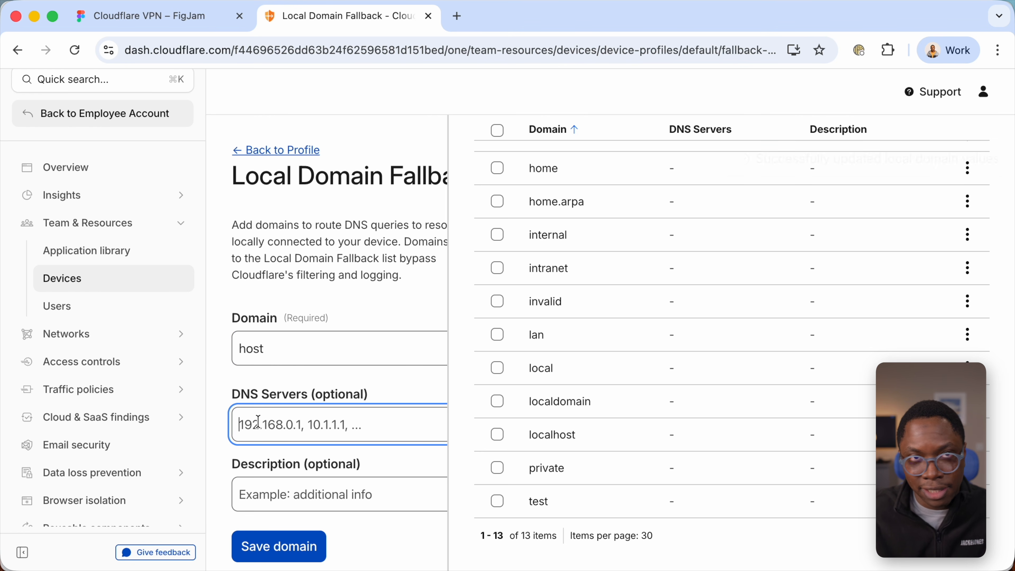
pyautogui.write('10')
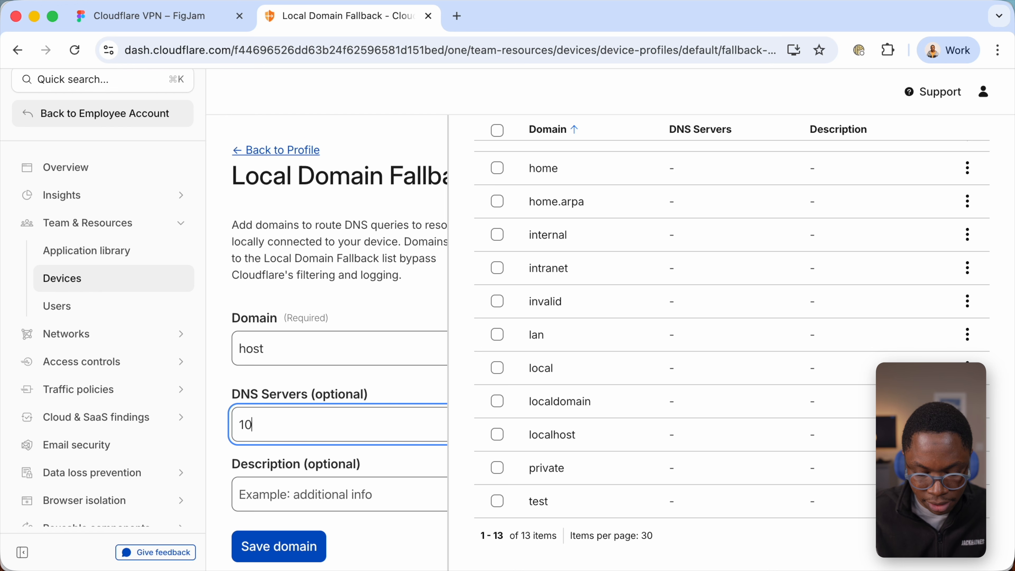
pyautogui.write('.10.10')
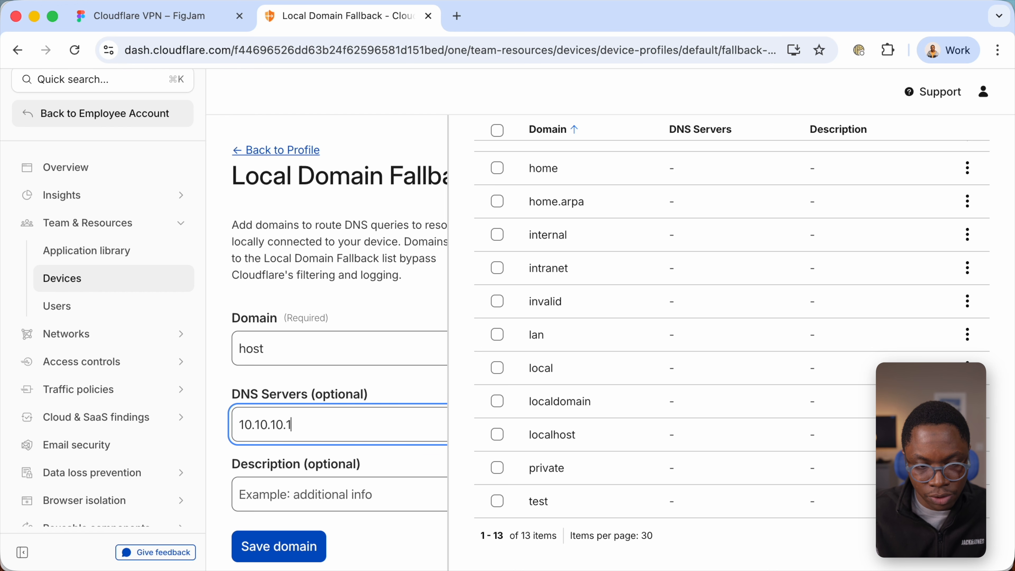
pyautogui.write('.1')
pyautogui.scroll(-1, 267, 475)
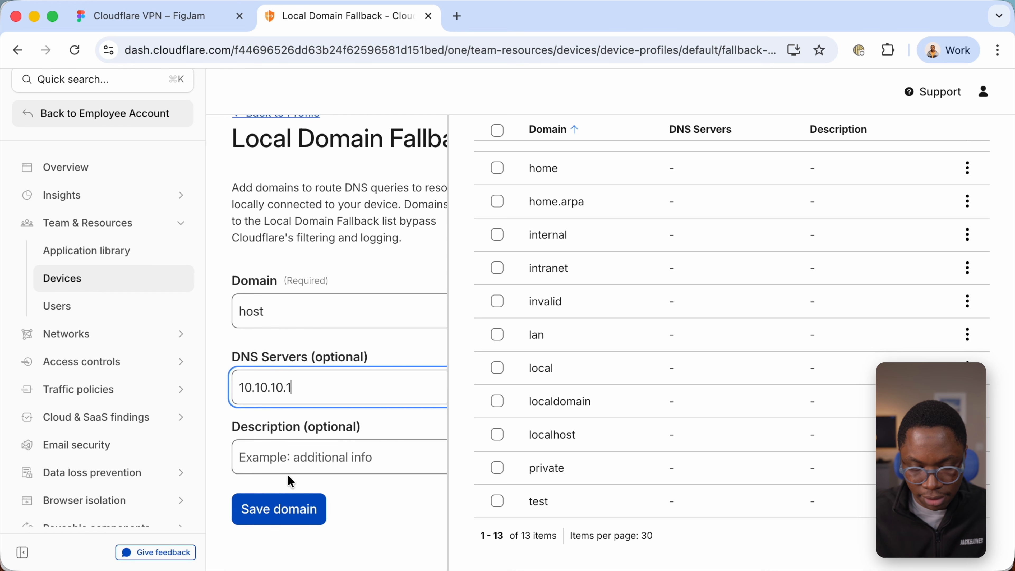
pyautogui.press('Return')
pyautogui.click(286, 515)
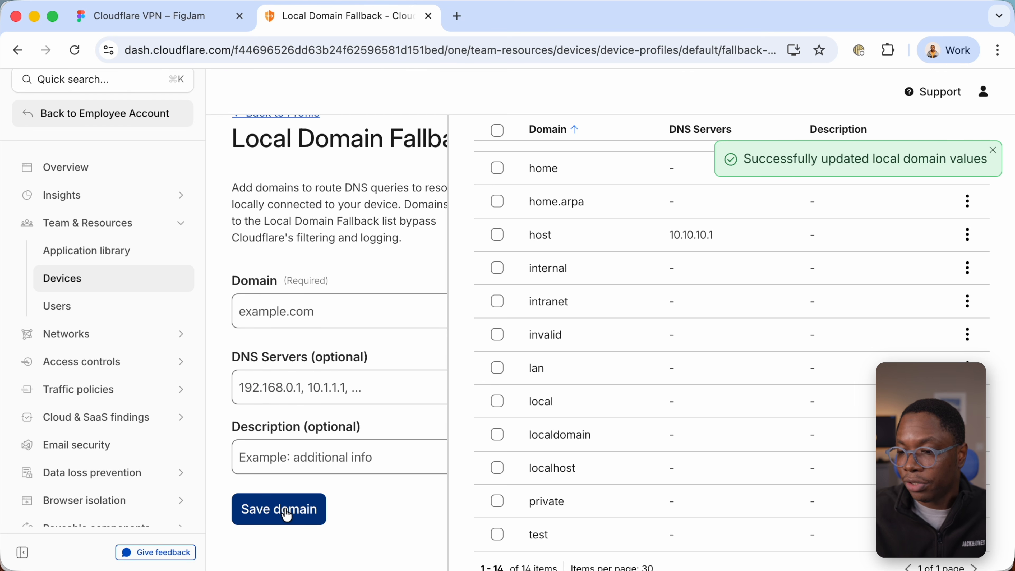